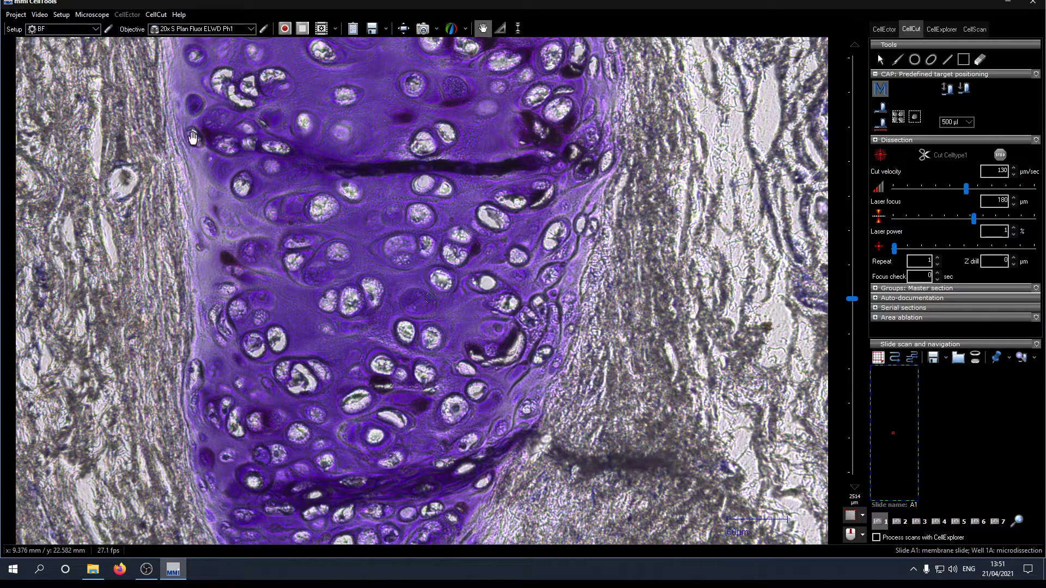
Calibrate the stage origin, confirming the stage's travel to its limit switches
click(62, 15)
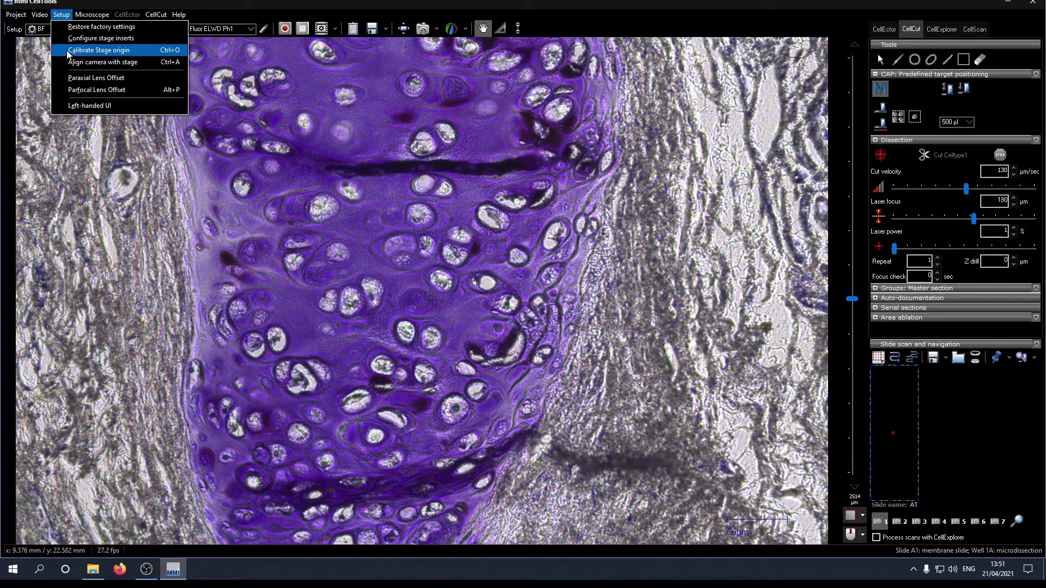
click(82, 50)
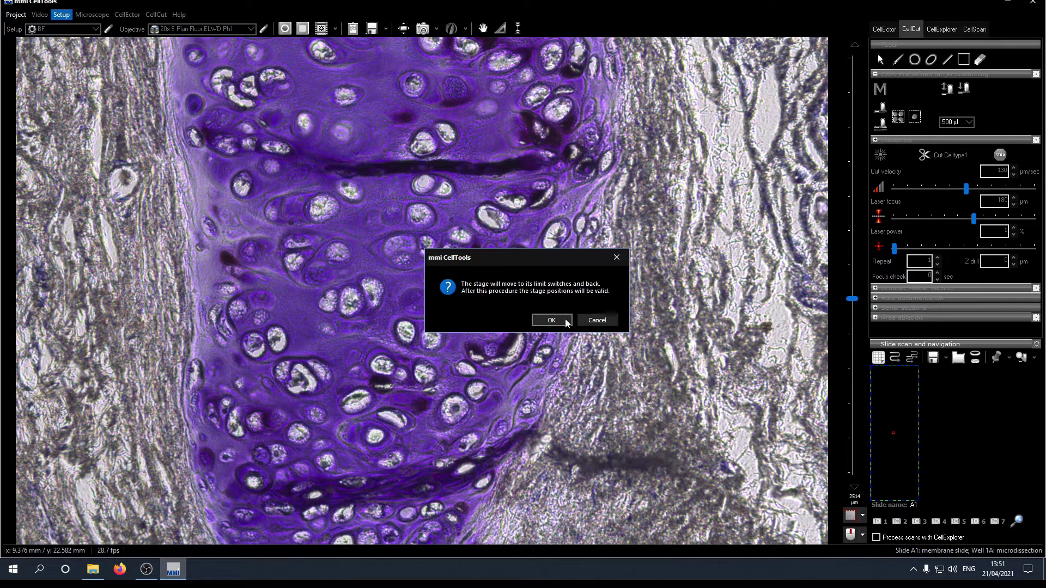
click(566, 321)
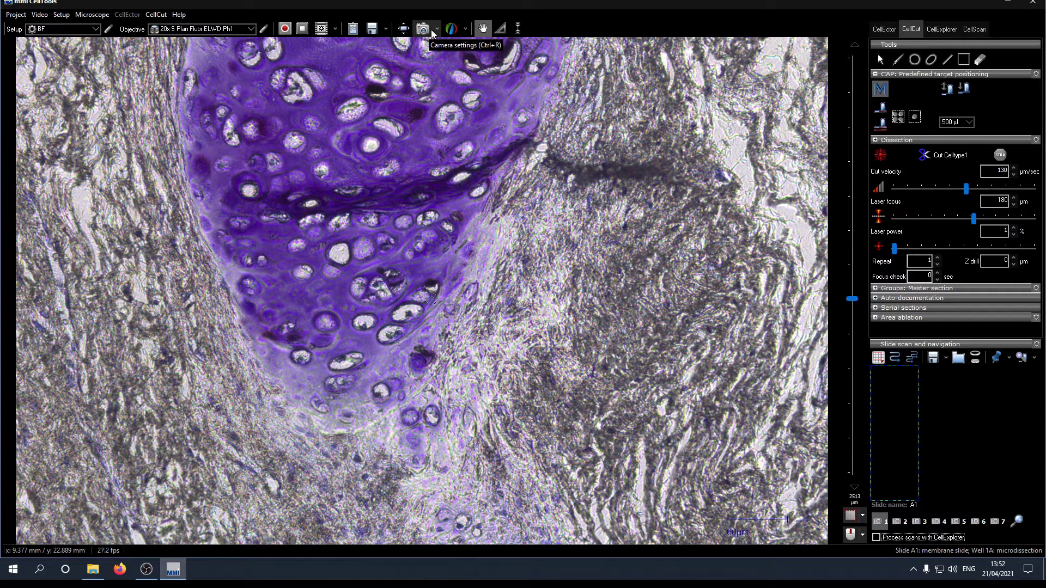
click(432, 32)
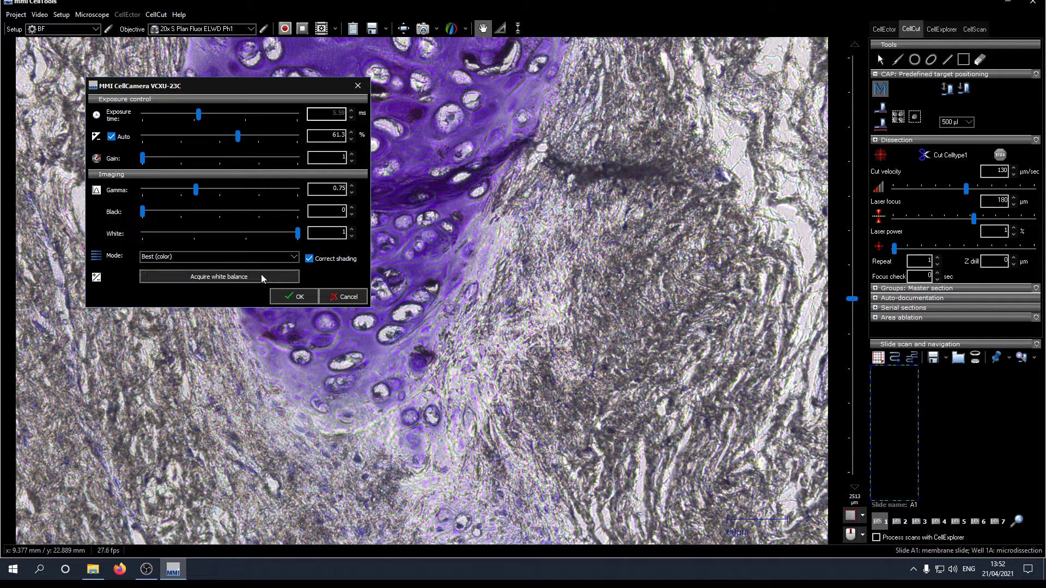
click(309, 298)
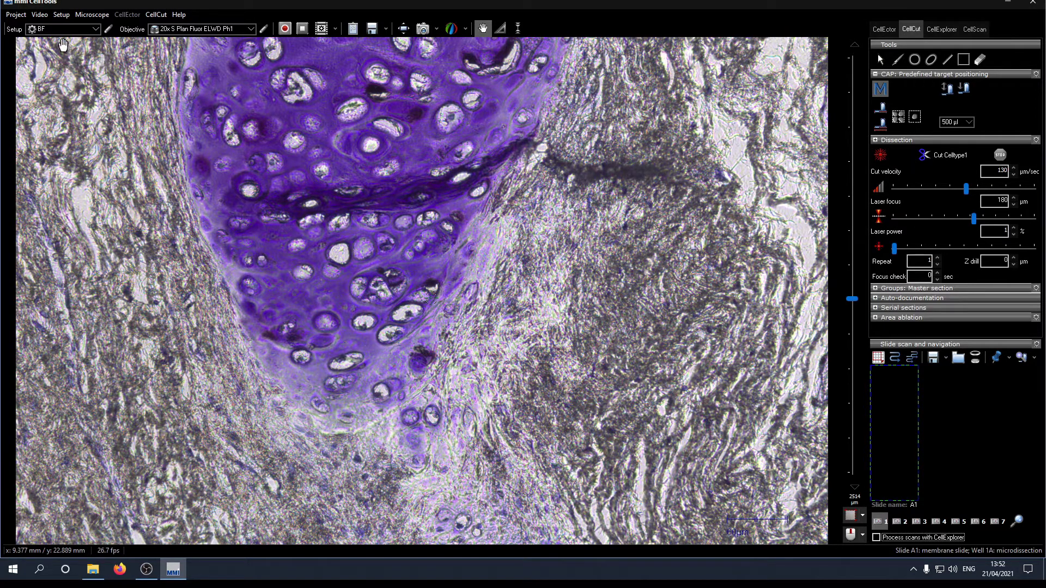
click(61, 15)
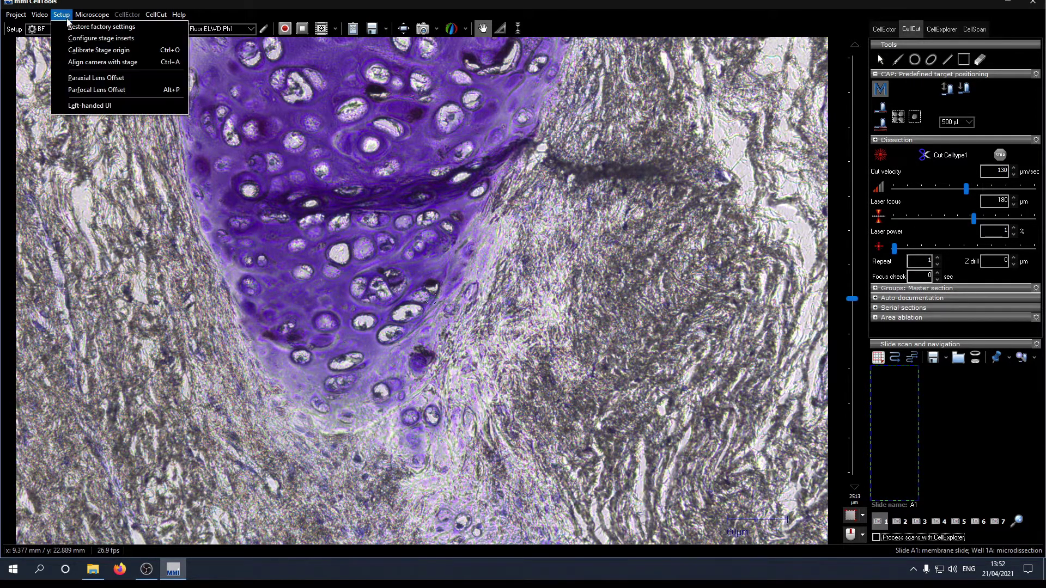
Align the camera with the stage at 20x and accept 1851 by 1850 pixels per mm
click(151, 63)
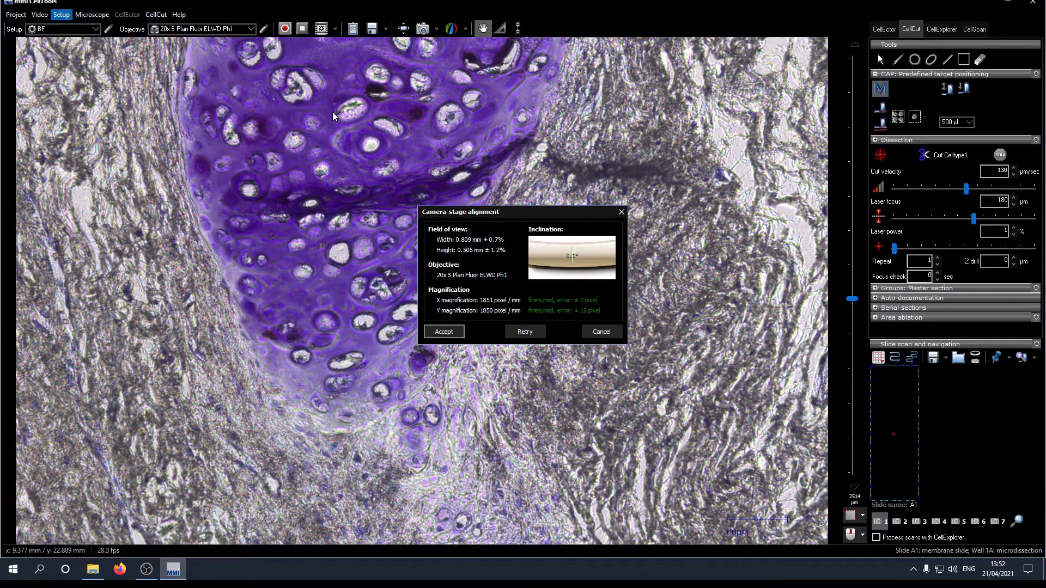
click(443, 334)
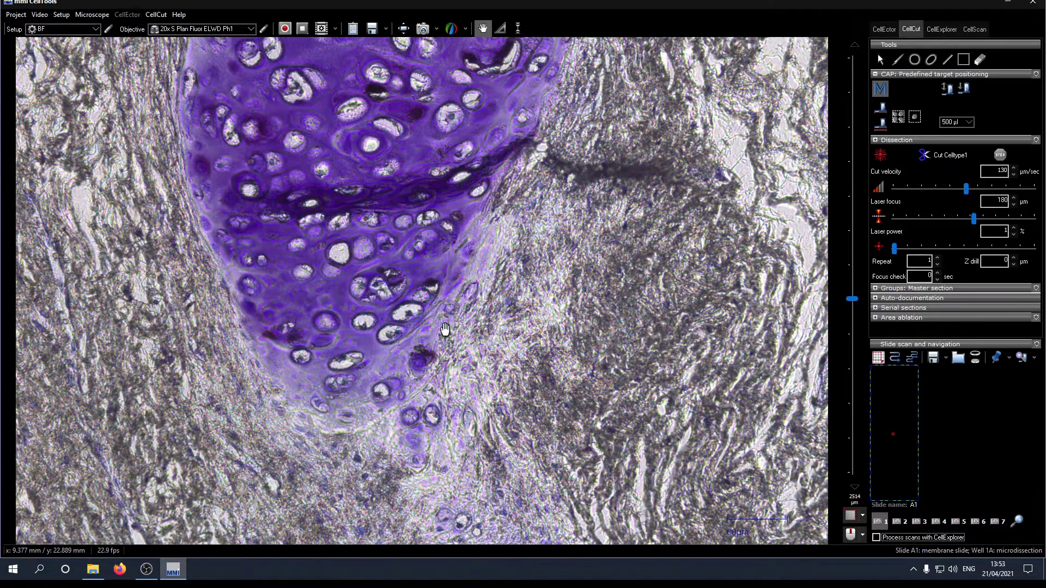
click(251, 29)
Switch to the 4x Plan Fluor PhL objective and keep the current camera settings
click(224, 41)
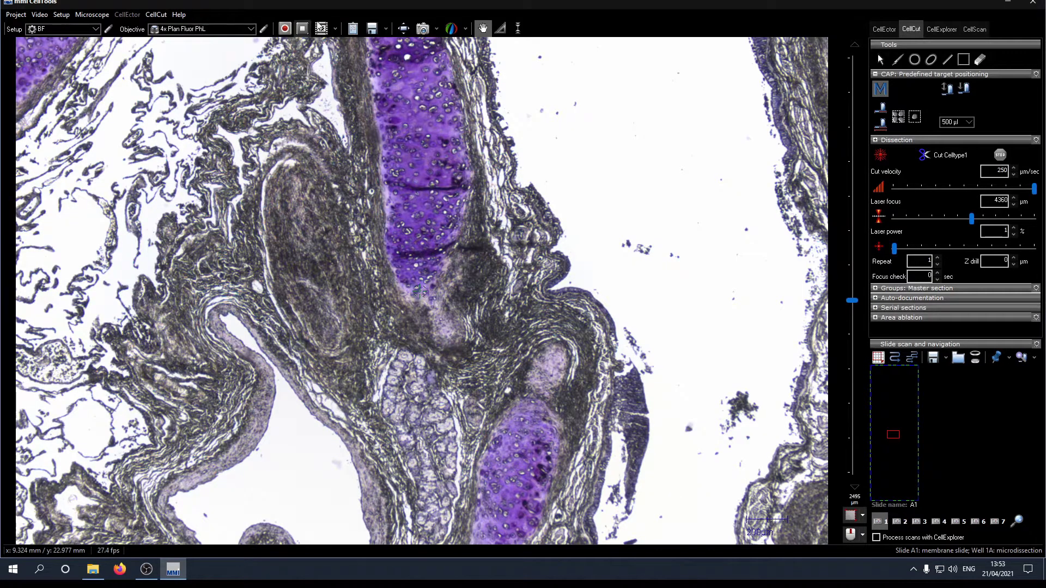
click(426, 33)
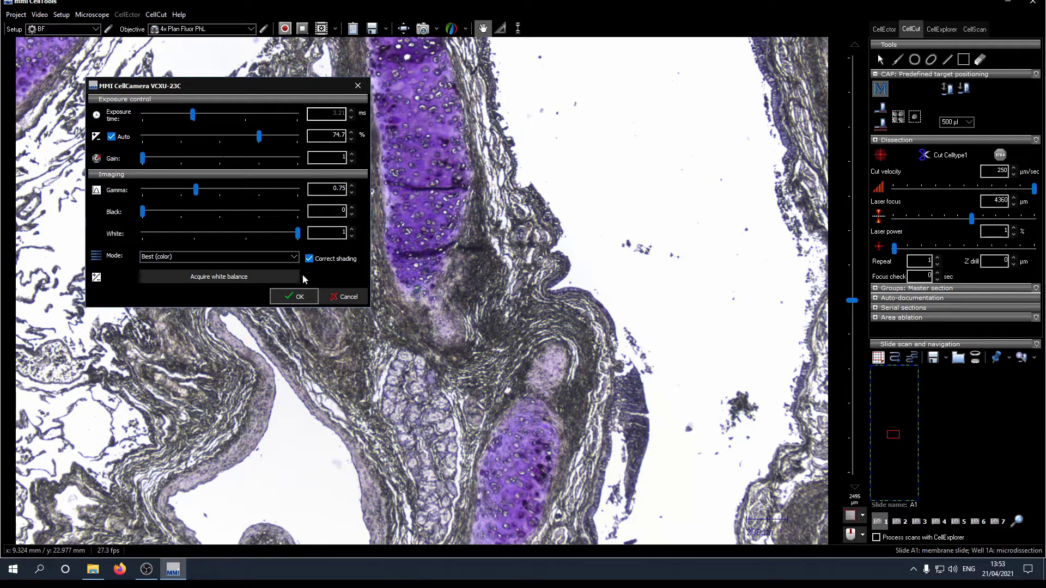
click(311, 303)
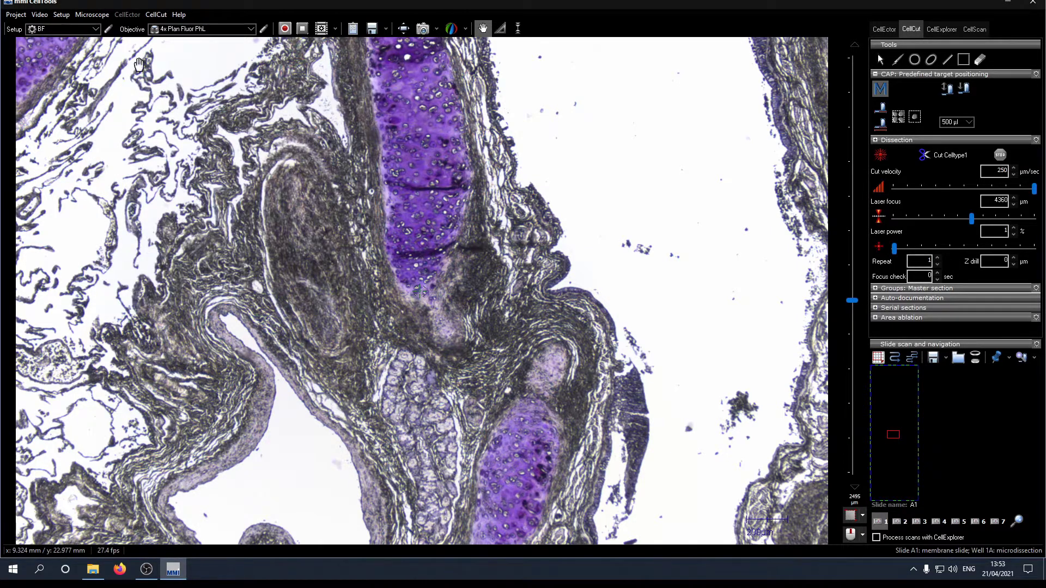
Align the camera with the stage at 4x, accepting 374 pixels per mm
click(68, 18)
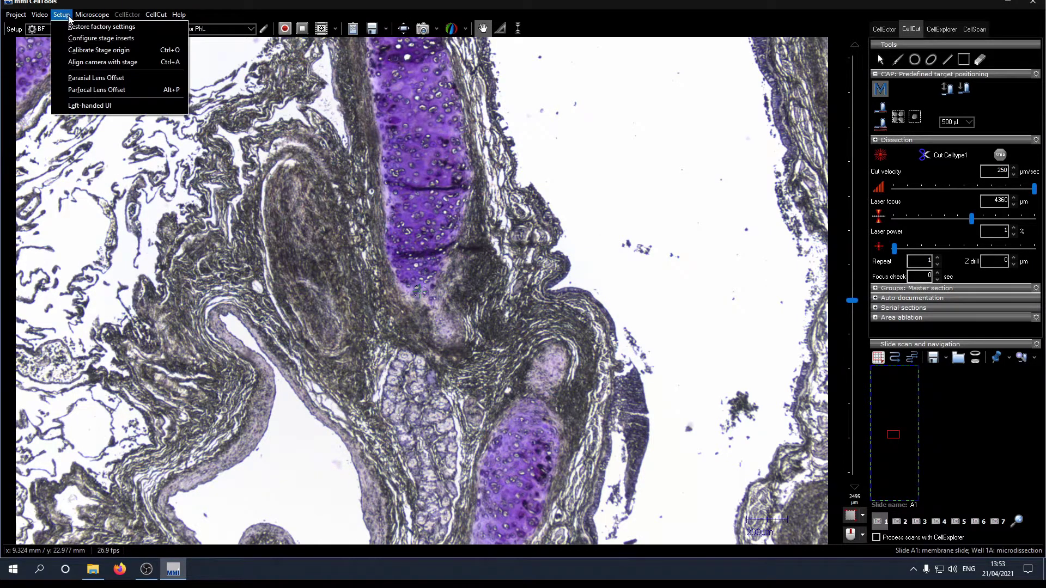
click(148, 63)
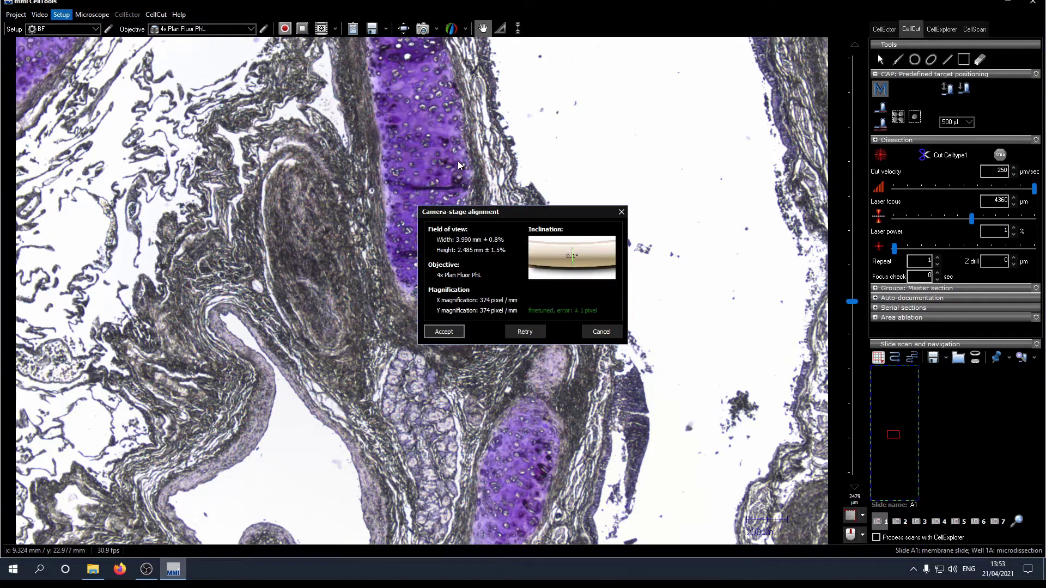
click(458, 333)
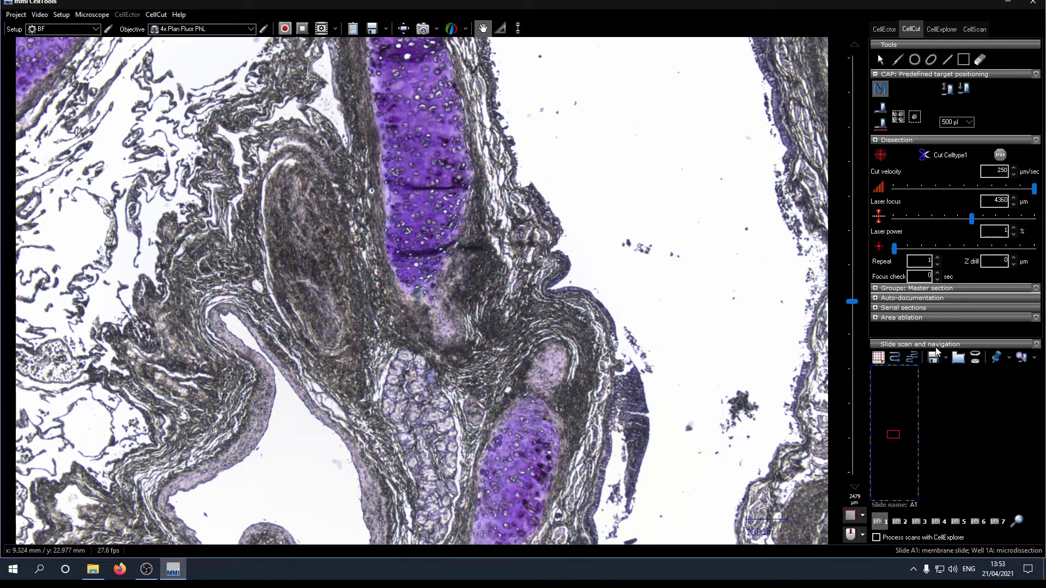
Run an overview scan of slide A1 for navigation
click(894, 359)
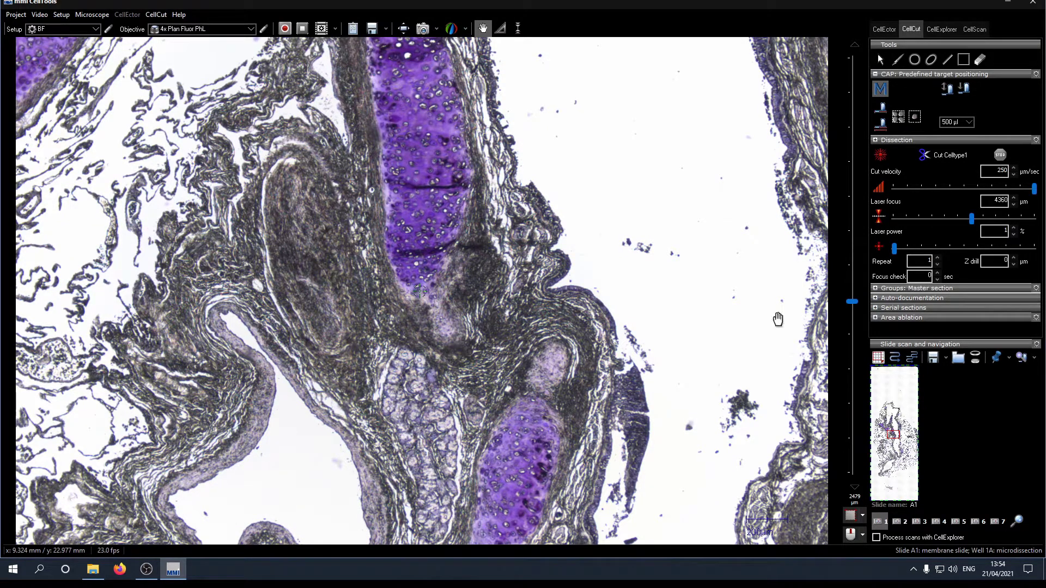
Switch to the 40x S Plan Fluor ELWD Ph2 objective and refocus on the tissue
click(250, 29)
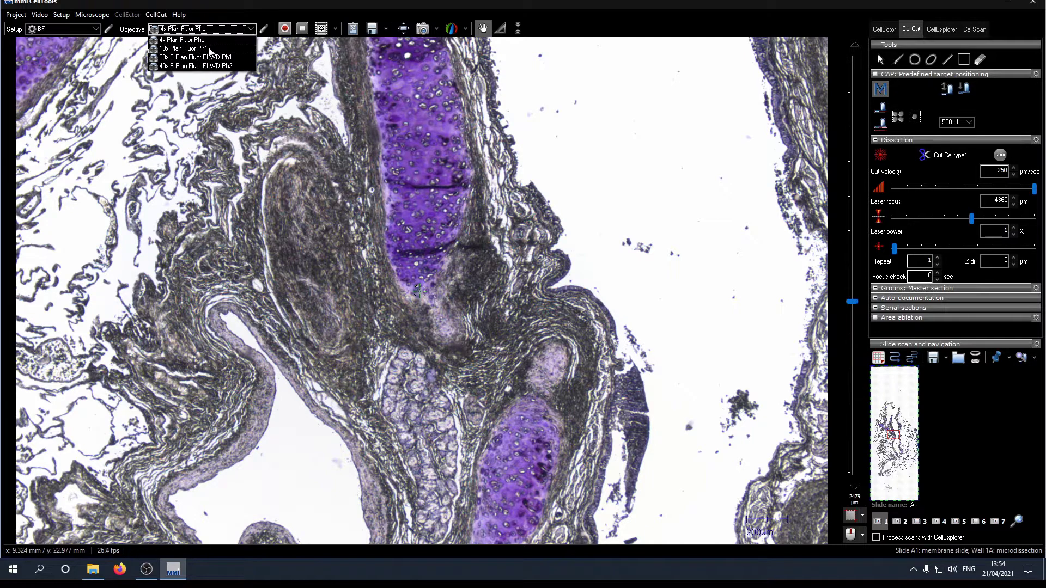
click(243, 66)
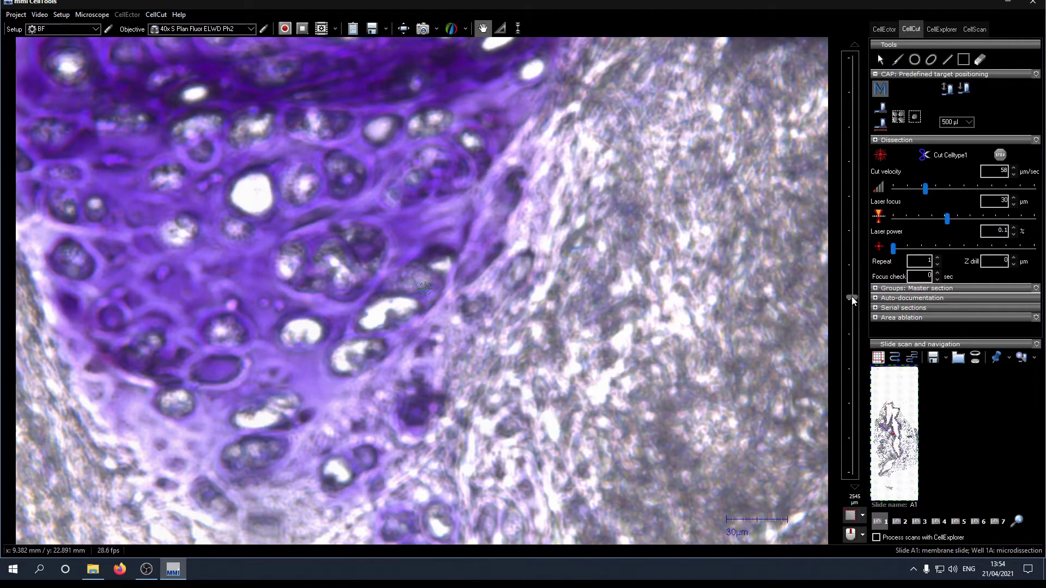
scroll(852, 297, down, 3)
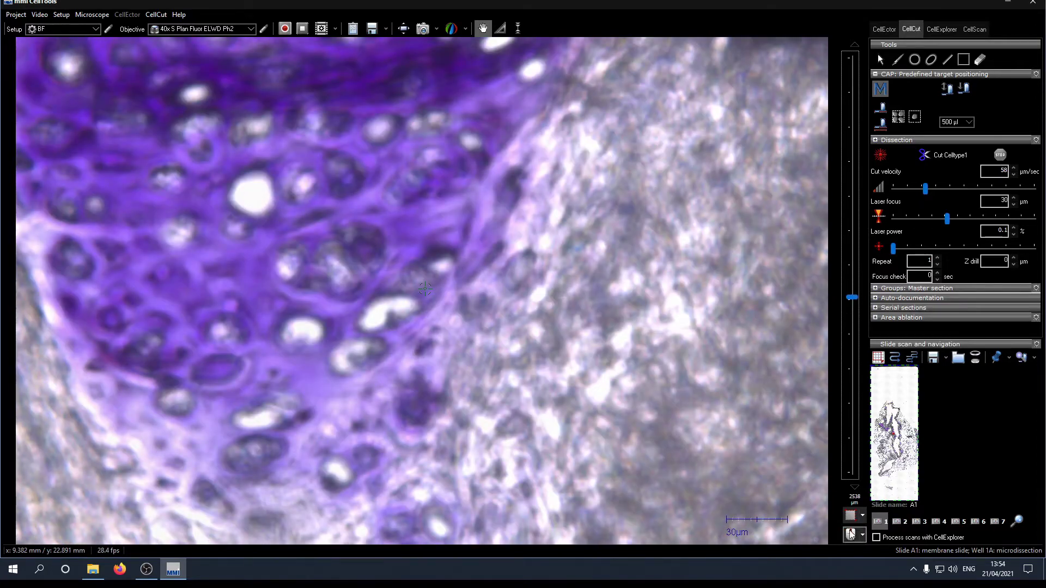
scroll(423, 222, down, 2)
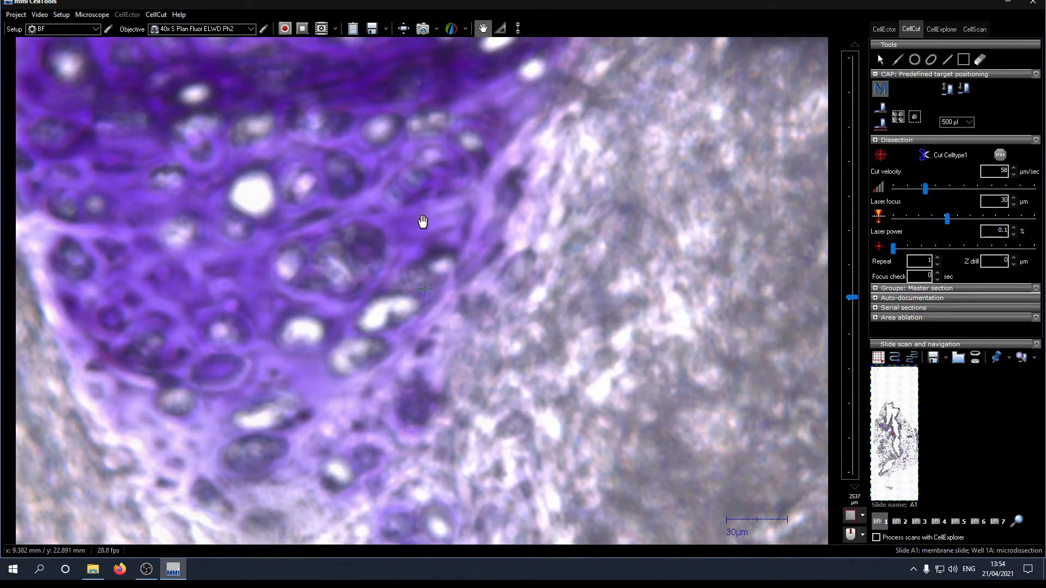
scroll(422, 222, up, 5)
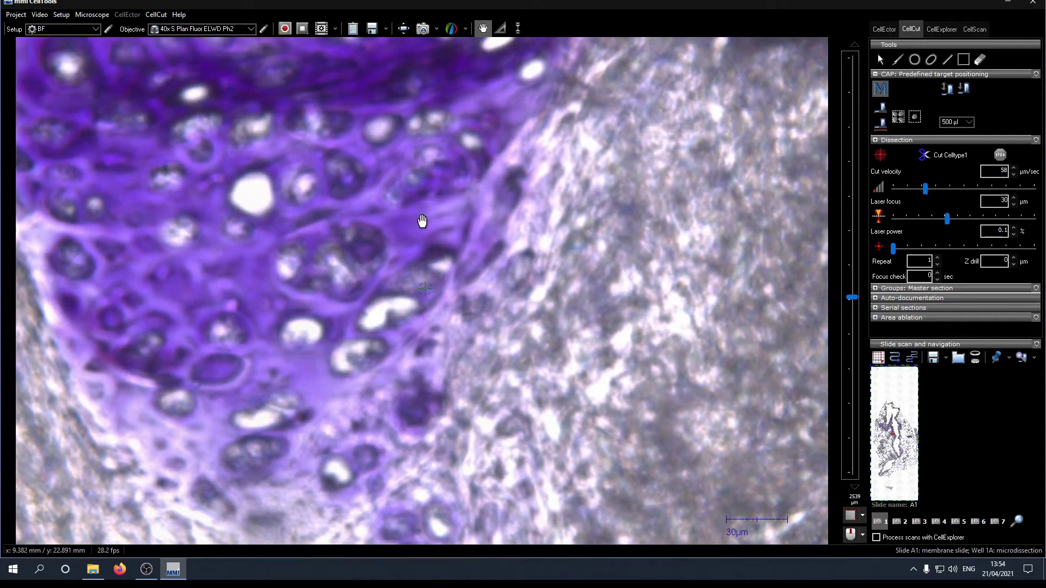
scroll(423, 221, up, 4)
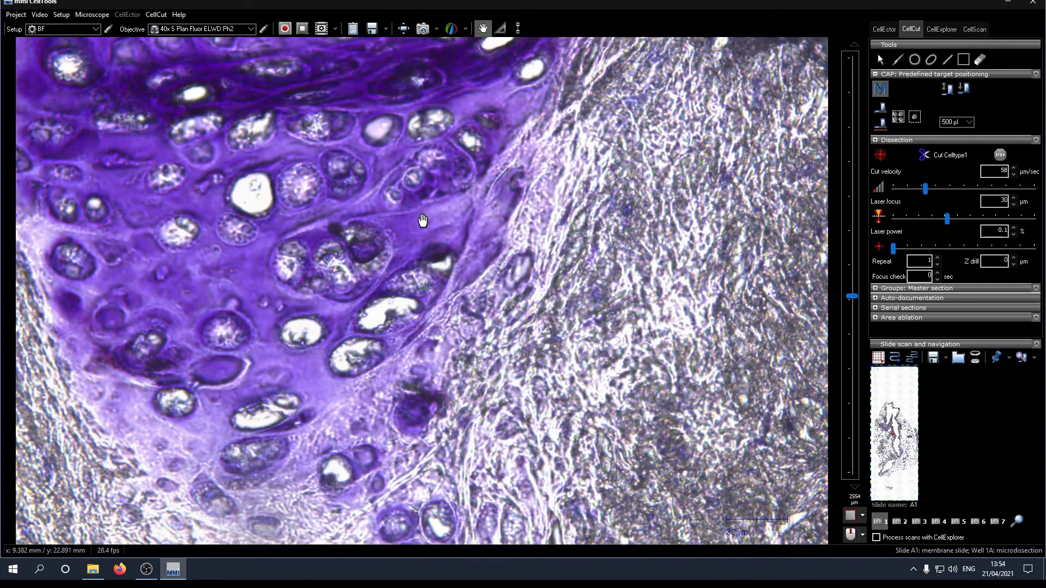
scroll(422, 220, up, 1)
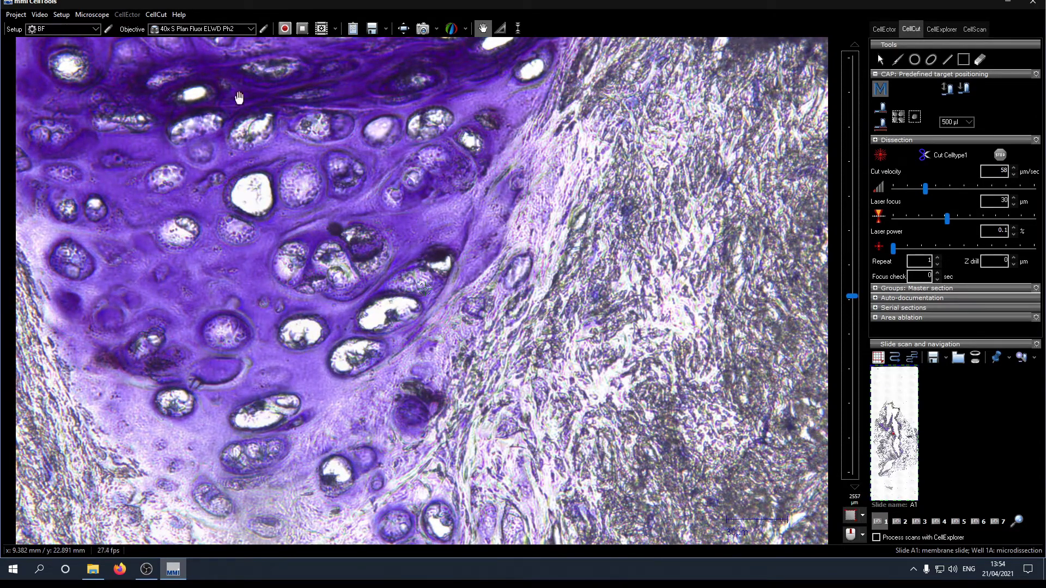
Store the parfocal lens offset for the 40x objective
click(69, 17)
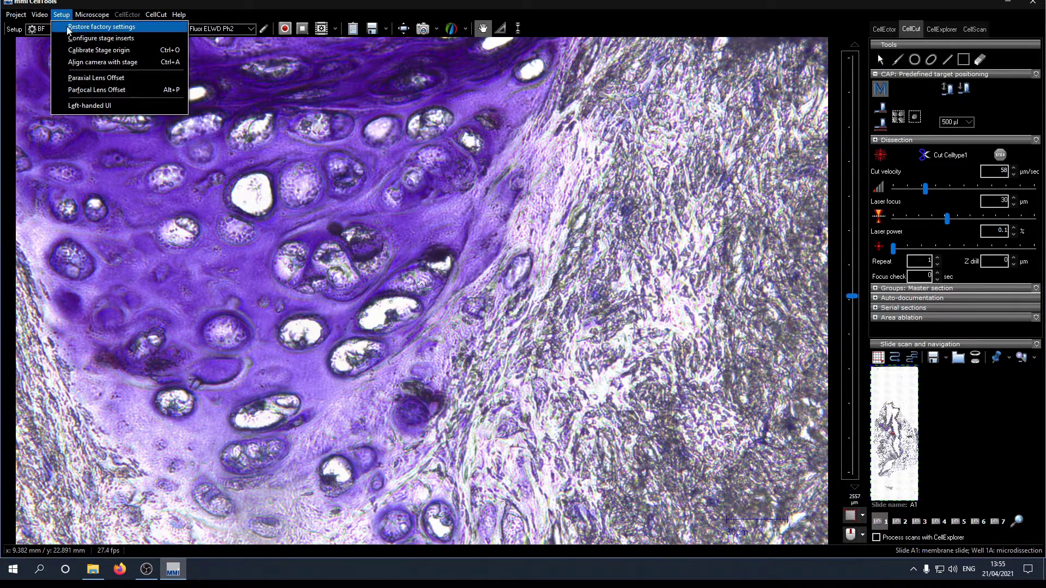
click(138, 89)
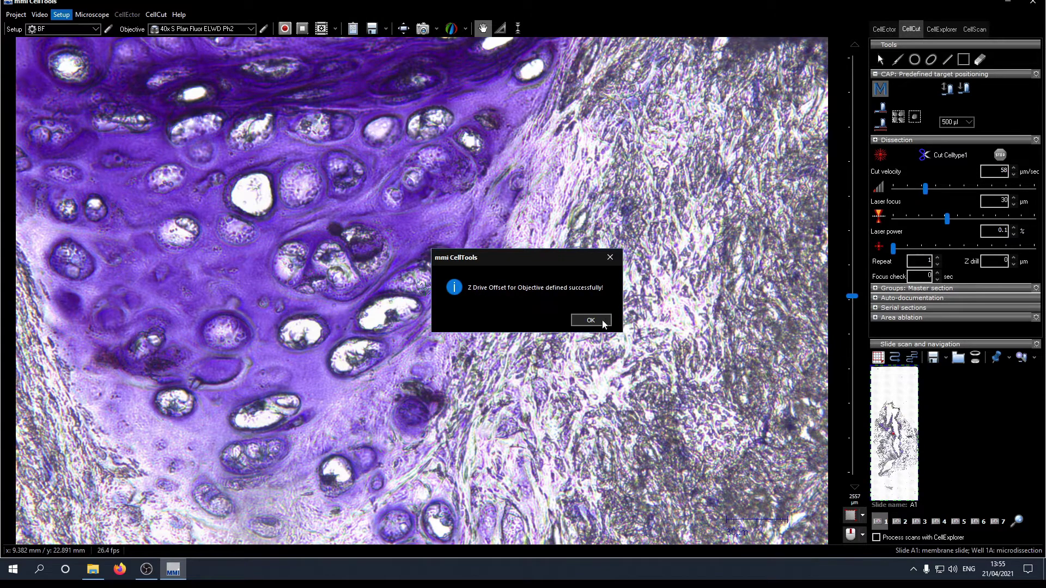
click(602, 324)
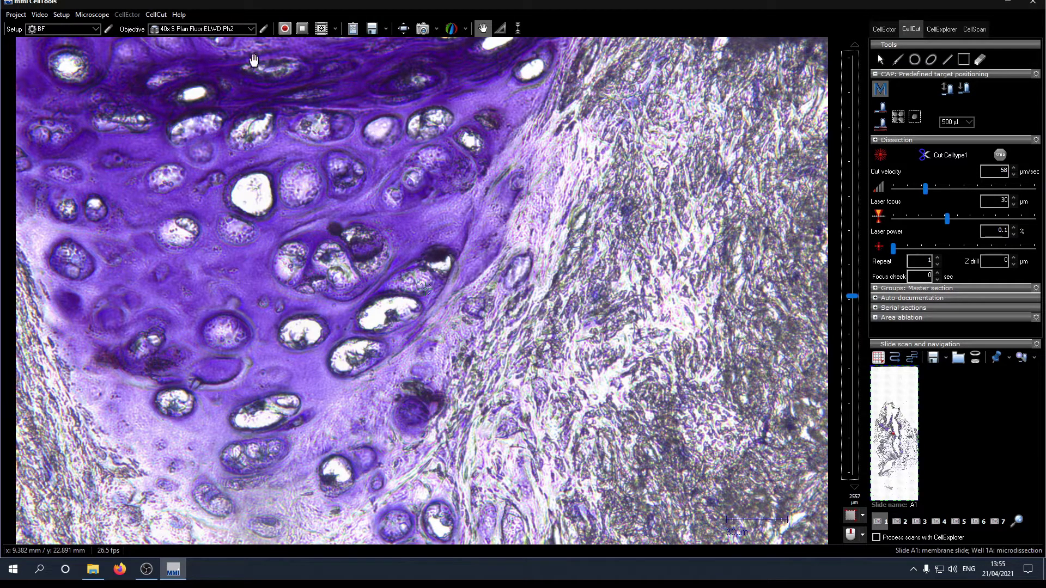
Switch to the 20x S Plan Fluor ELWD Ph1 objective and store its parfocal offset
click(250, 29)
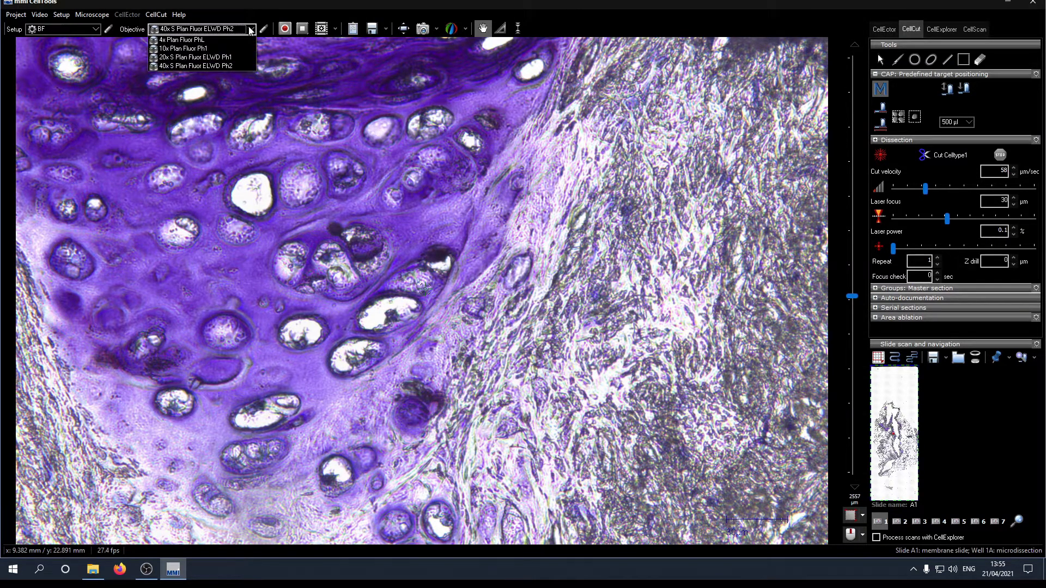
click(244, 57)
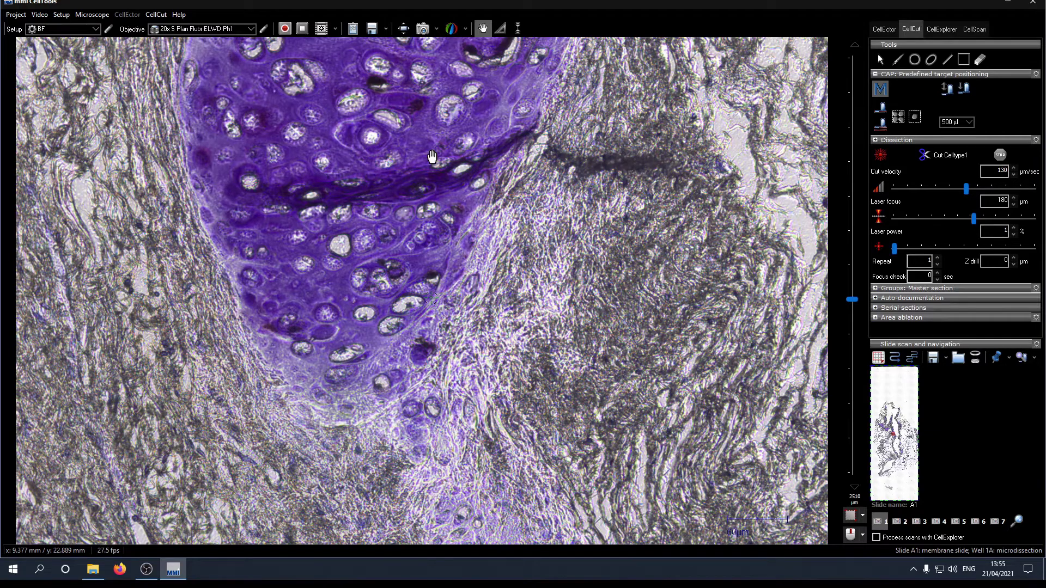
click(68, 16)
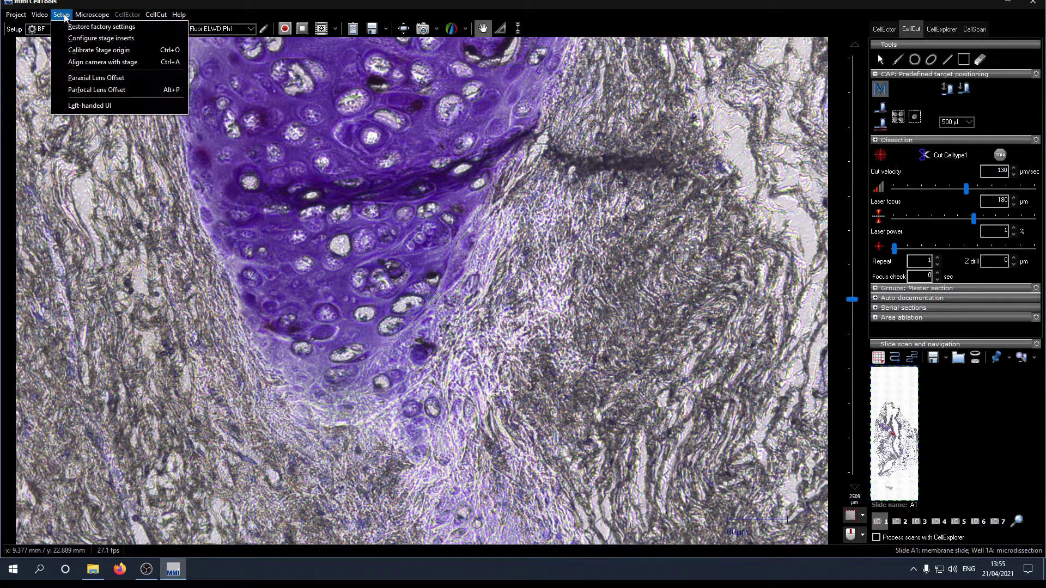
click(147, 92)
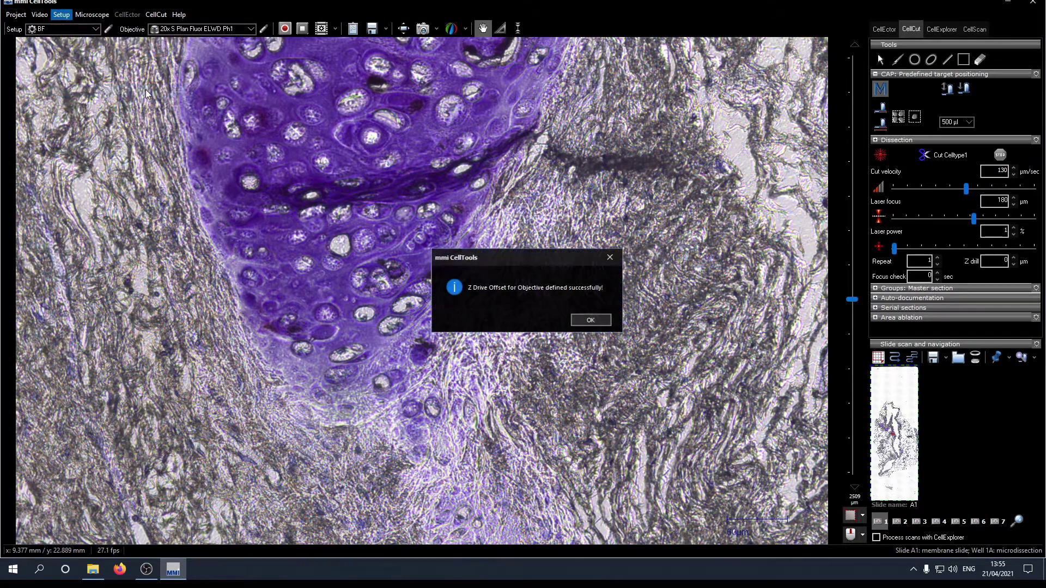
click(590, 321)
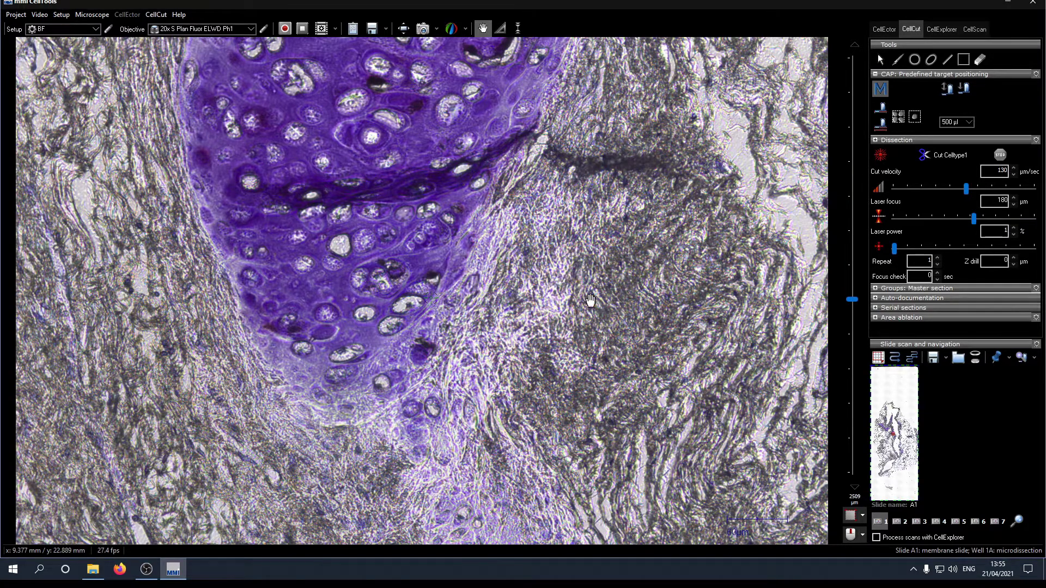
Store the parfocal offset for 10x Plan Fluor Ph1, then return to the 40x objective
click(250, 29)
click(212, 49)
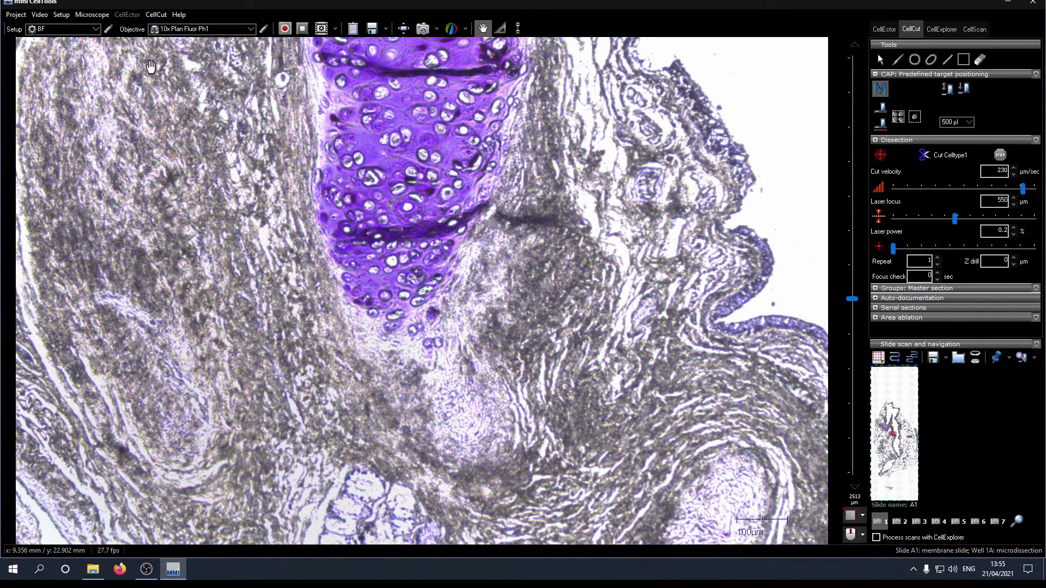
click(61, 14)
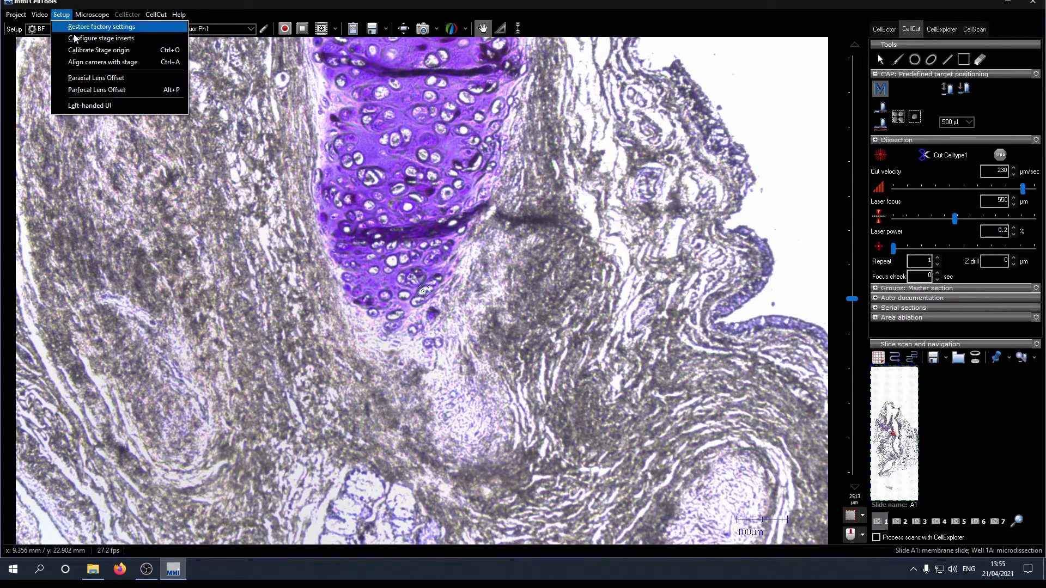
click(144, 93)
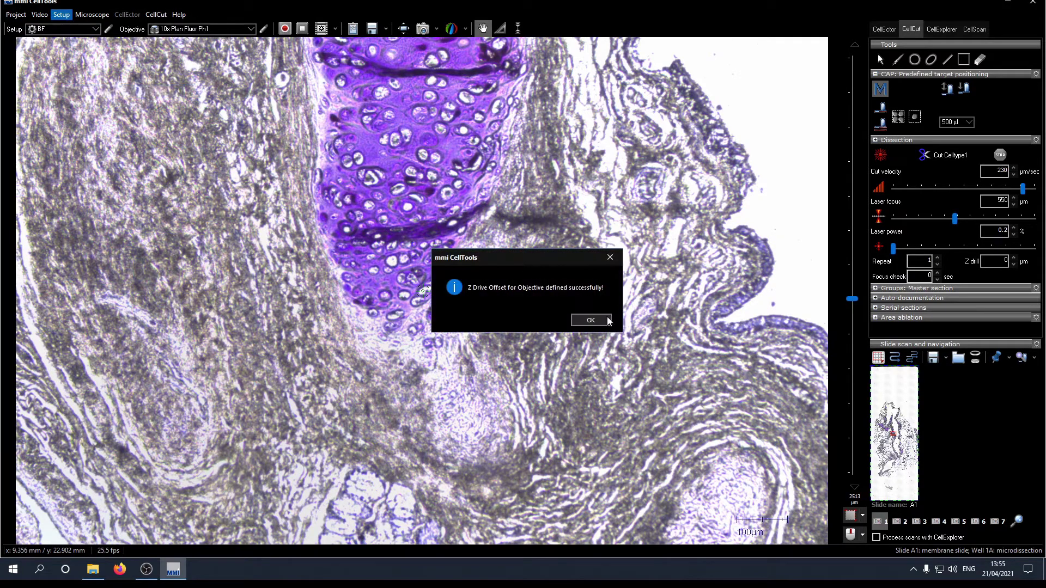
click(591, 320)
click(249, 29)
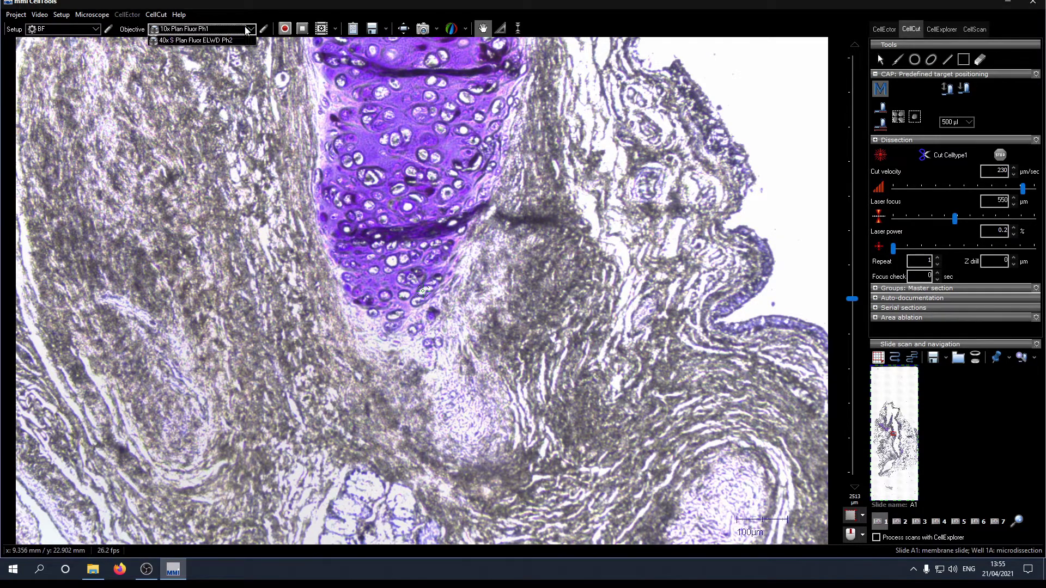
click(217, 40)
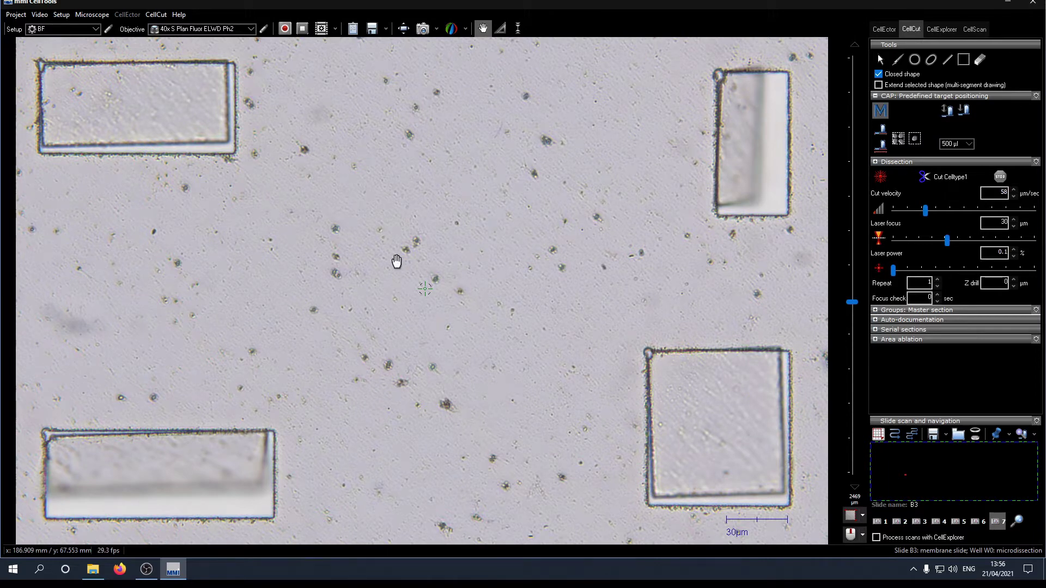
Start the paraxial lens offset calibration and acknowledge its instructions
click(68, 19)
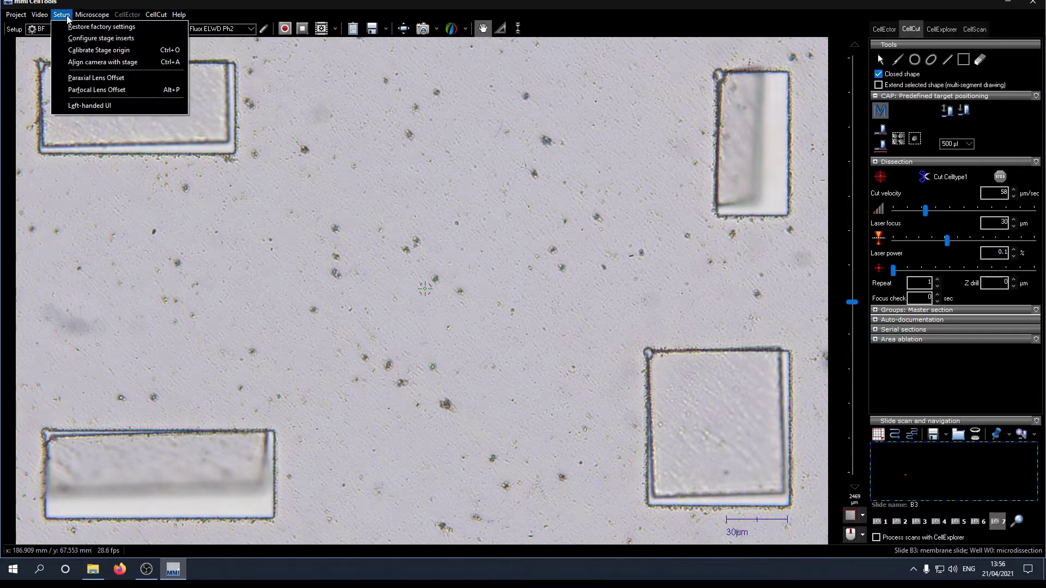
click(142, 81)
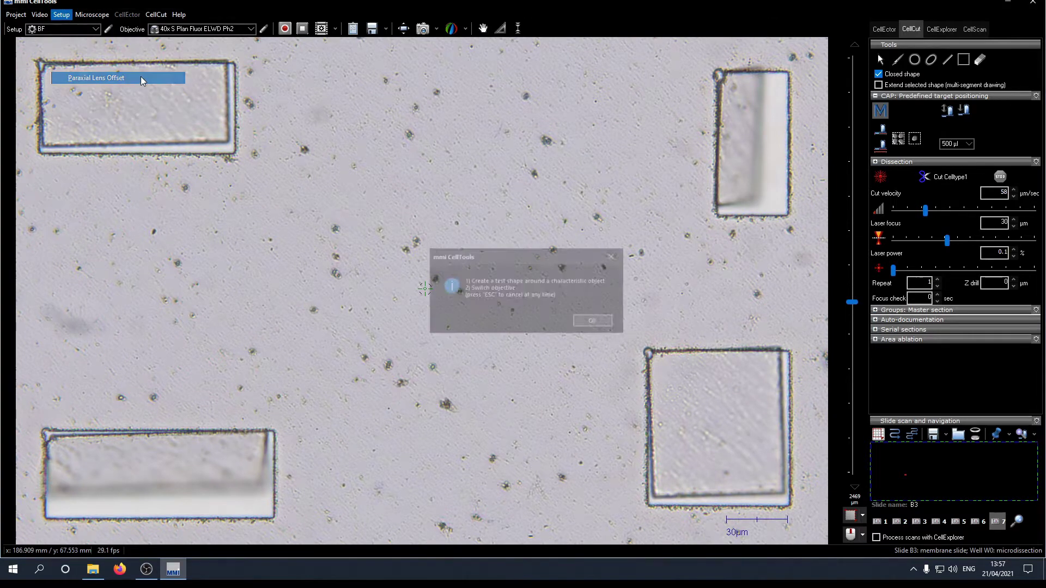
click(595, 322)
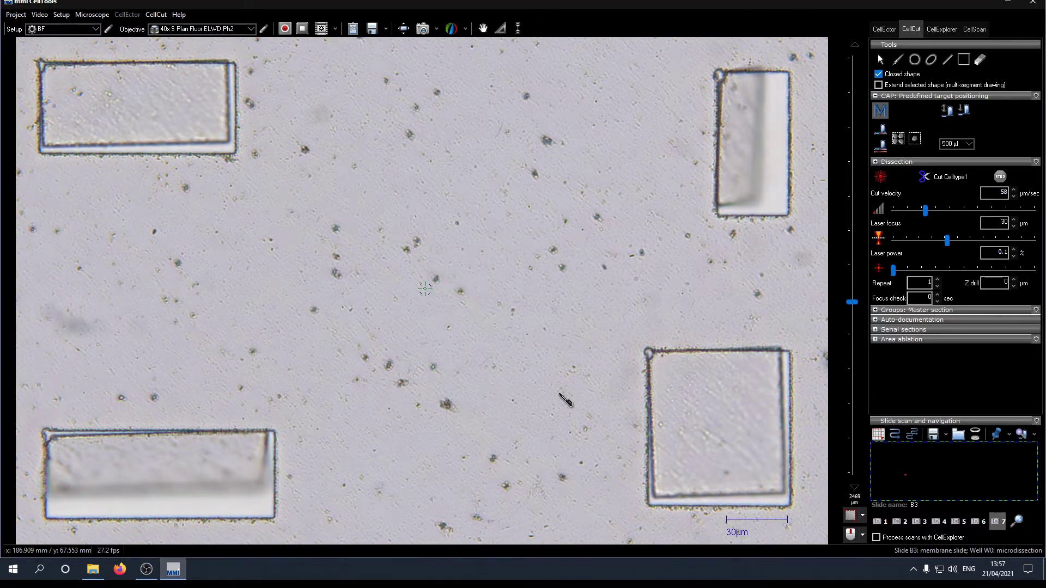
Trace a closed test shape around the four membrane rectangles
mouse_move(37, 62)
mouse_down()
mouse_move(232, 62)
mouse_move(249, 94)
mouse_move(471, 87)
mouse_move(681, 99)
mouse_move(782, 72)
mouse_move(784, 137)
mouse_up()
mouse_move(787, 179)
mouse_down()
mouse_move(786, 219)
mouse_move(755, 216)
mouse_move(749, 346)
mouse_move(787, 355)
mouse_move(790, 381)
mouse_move(788, 476)
mouse_move(765, 507)
mouse_move(649, 507)
mouse_move(644, 455)
mouse_move(277, 438)
mouse_move(257, 516)
mouse_move(47, 518)
mouse_up()
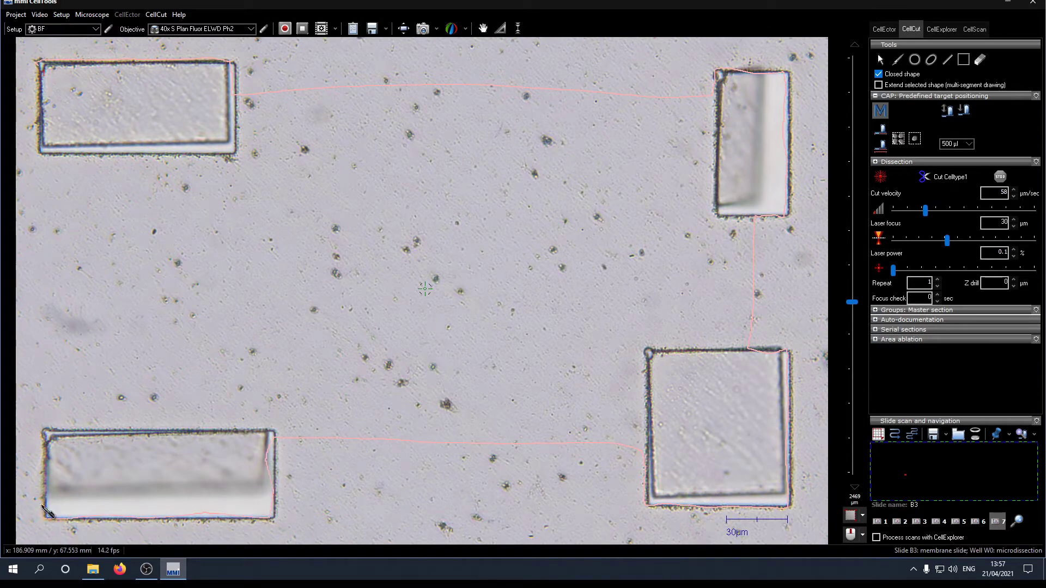
drag(52, 430, 74, 430)
mouse_move(76, 349)
mouse_down()
mouse_move(78, 160)
mouse_move(46, 155)
mouse_move(36, 135)
mouse_up()
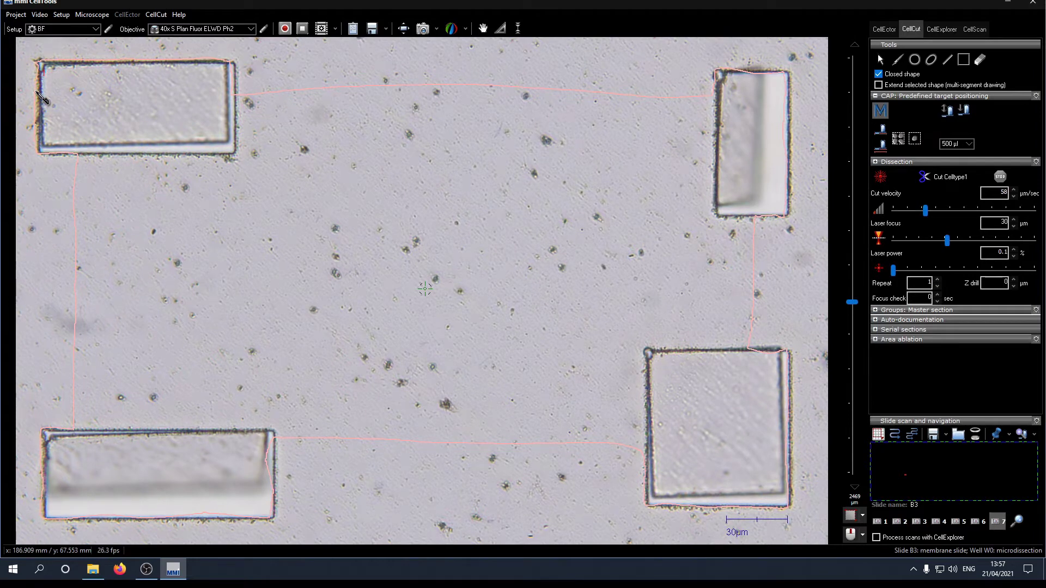
At 20x, drag the test shape onto the rectangles and confirm moving to the next objective
click(250, 30)
click(252, 58)
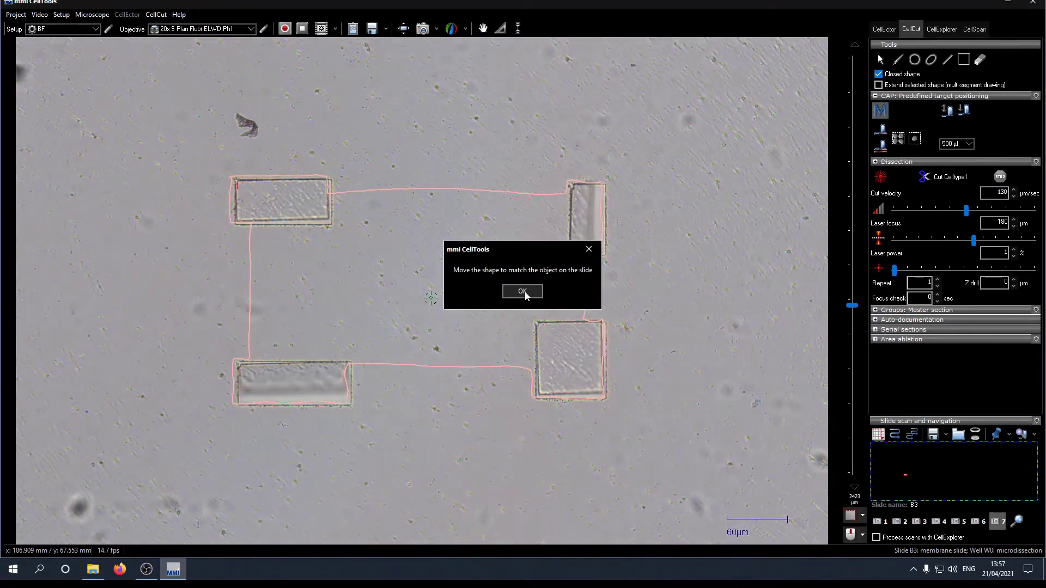
click(521, 292)
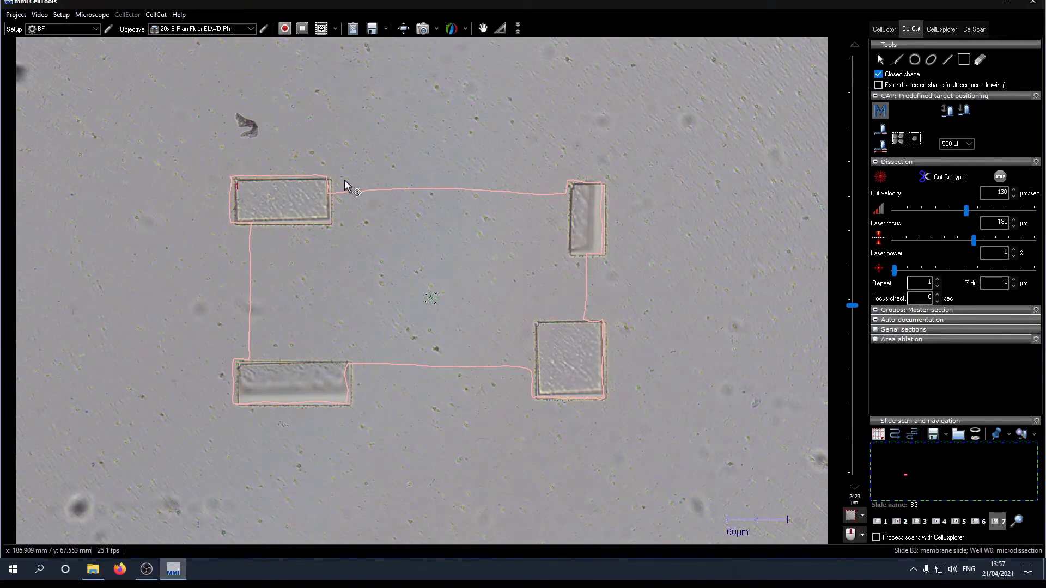
drag(351, 188, 357, 191)
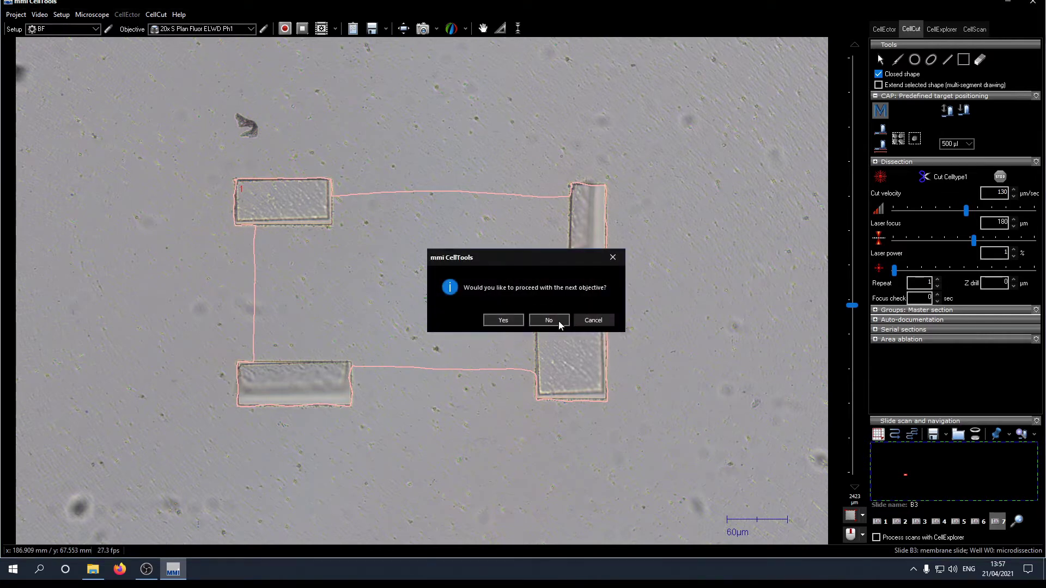
click(513, 321)
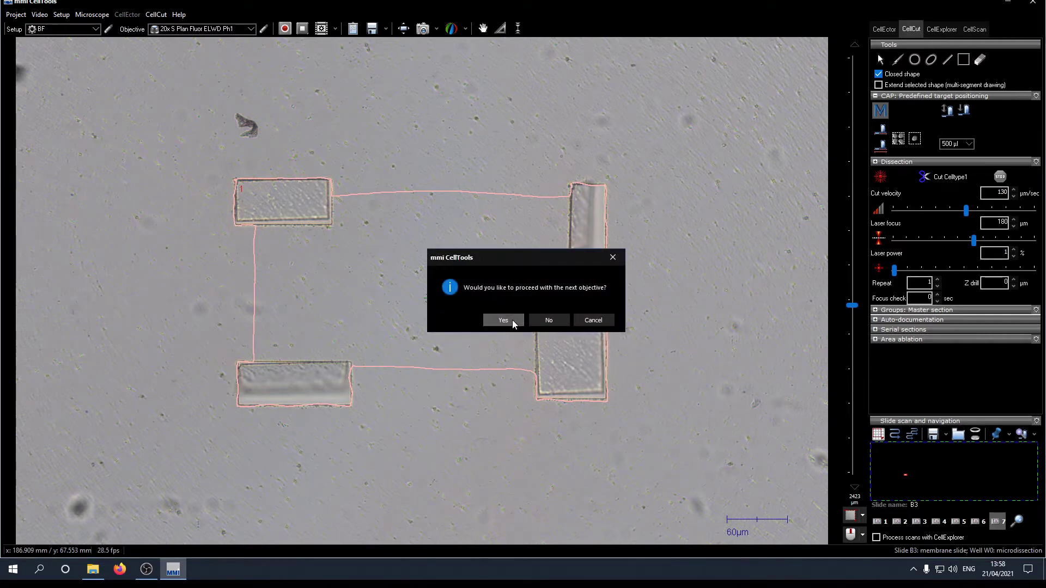
click(556, 321)
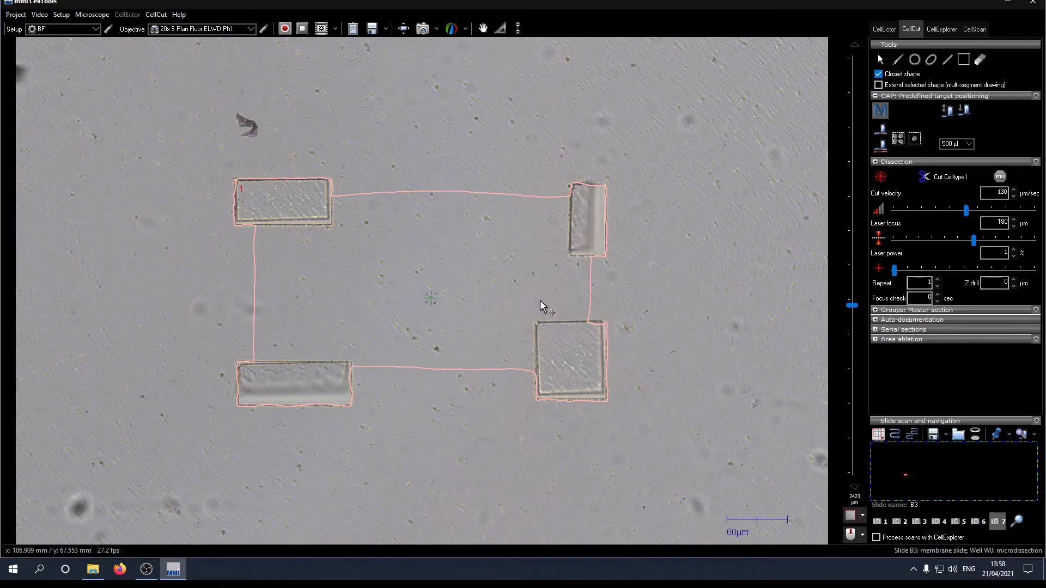
click(249, 31)
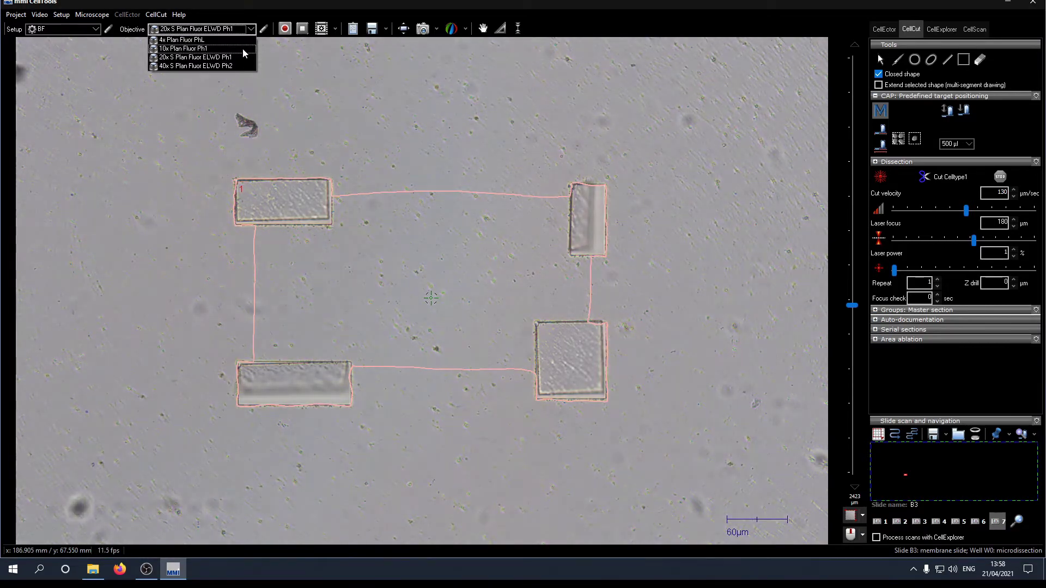
At 10x Plan Fluor Ph1, drag the test shape over the rectangles and confirm the next objective
click(242, 48)
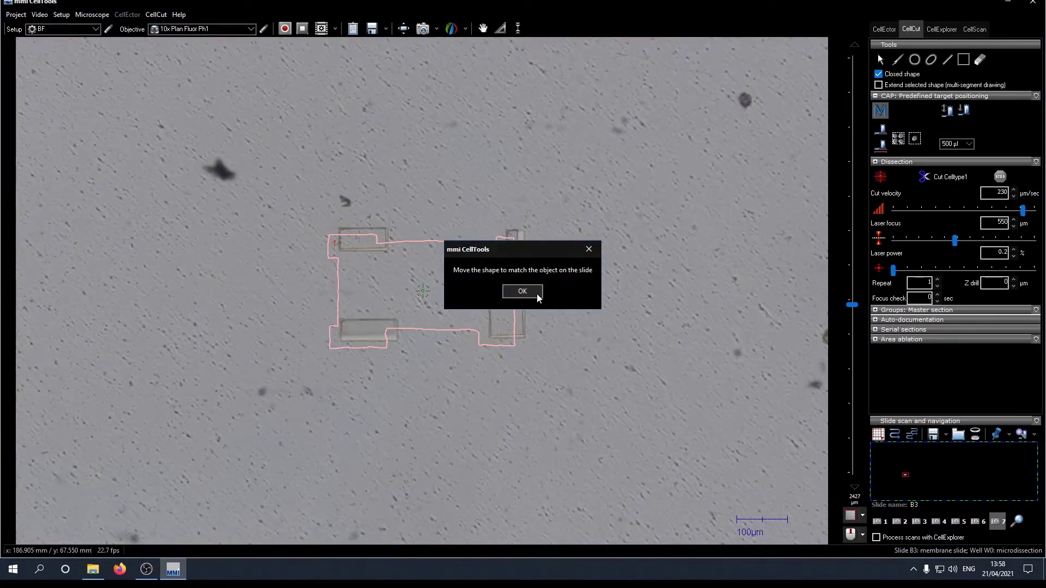
click(537, 293)
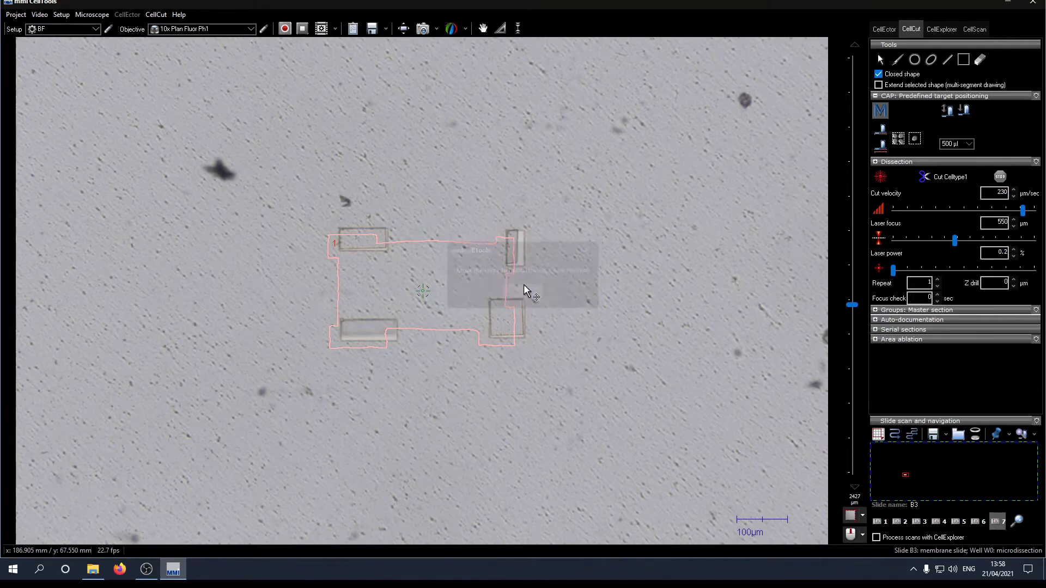
drag(444, 243, 455, 234)
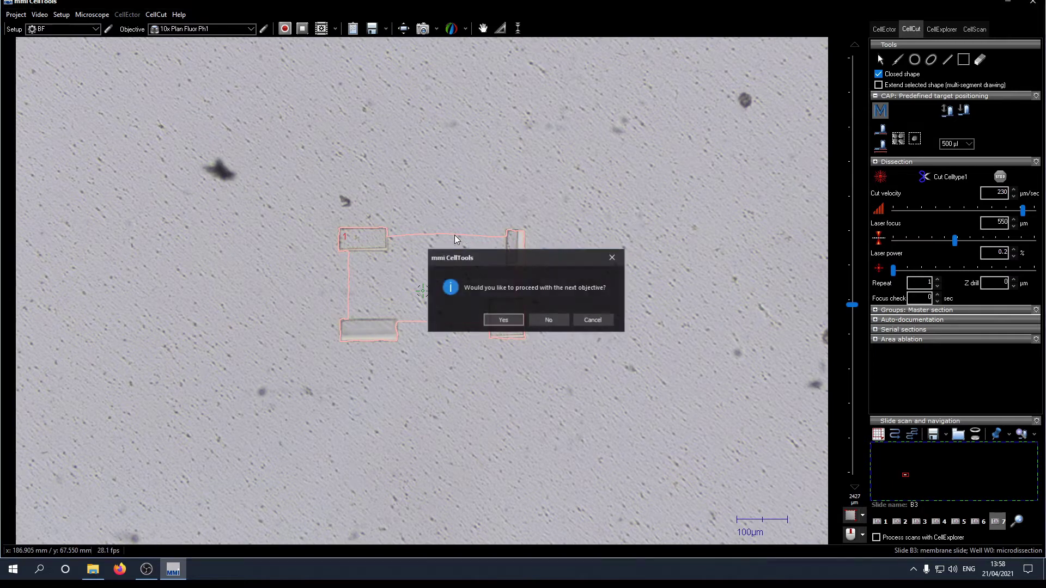
click(518, 321)
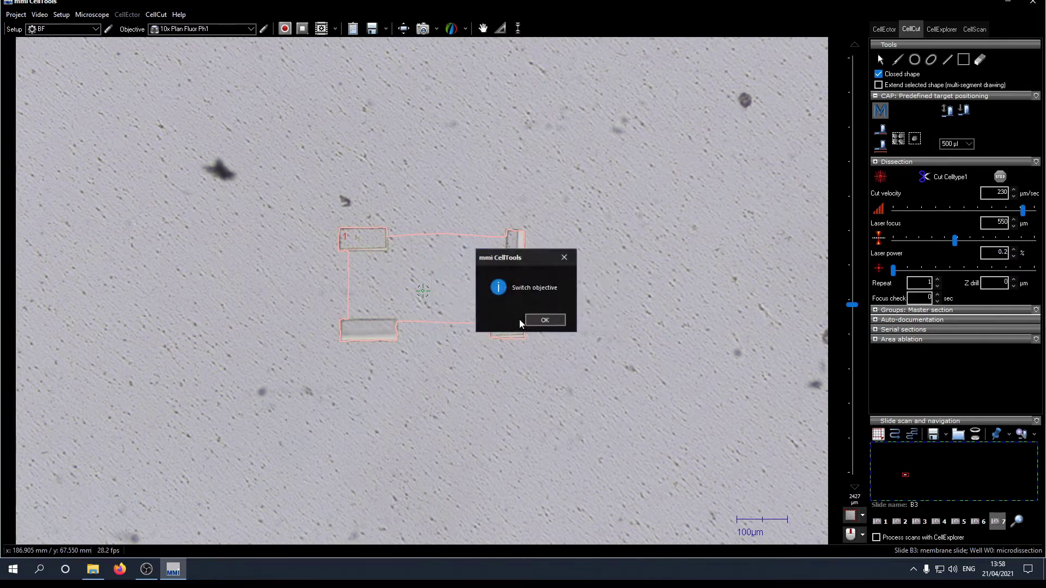
click(558, 321)
click(250, 29)
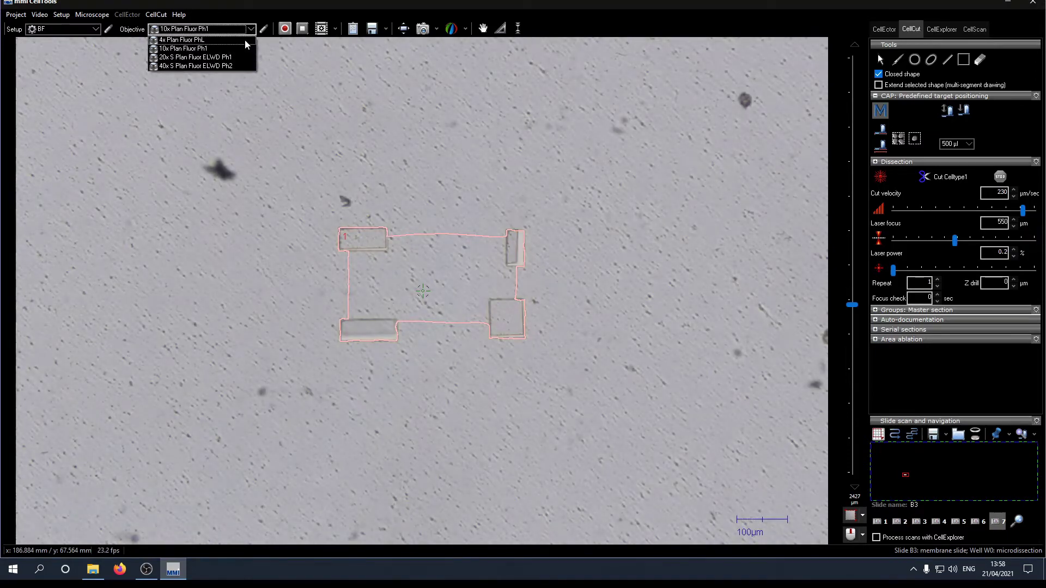
At 4x Plan Fluor PhL, align the test shape over the rectangles and decline further objectives
click(245, 40)
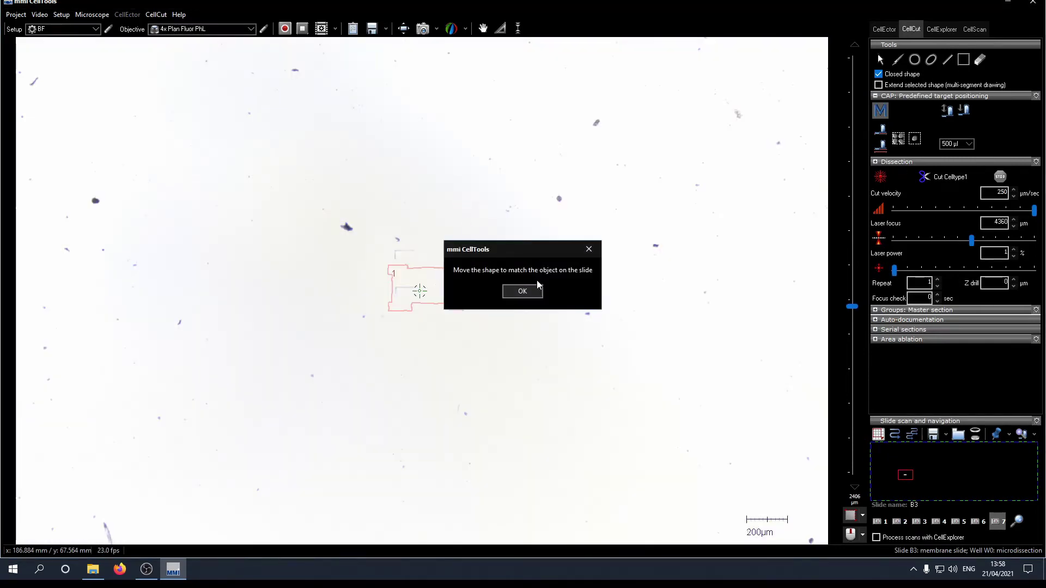
click(535, 292)
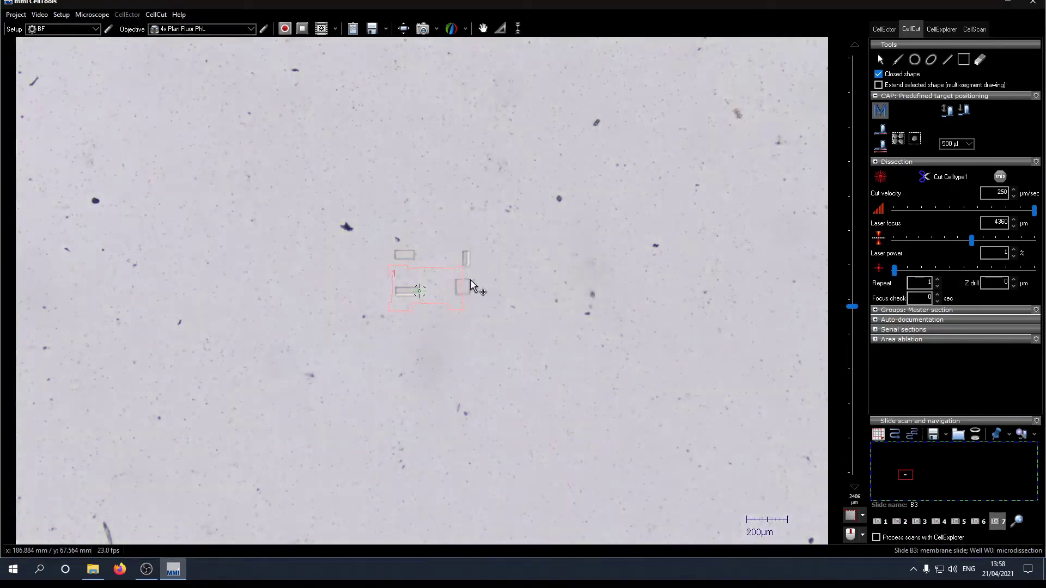
drag(431, 266, 440, 258)
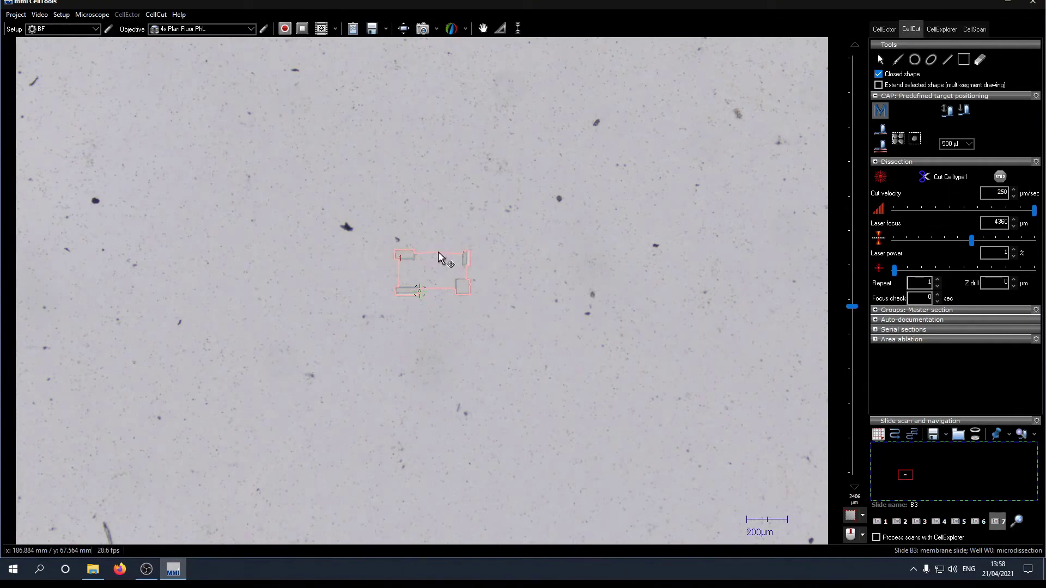
click(438, 252)
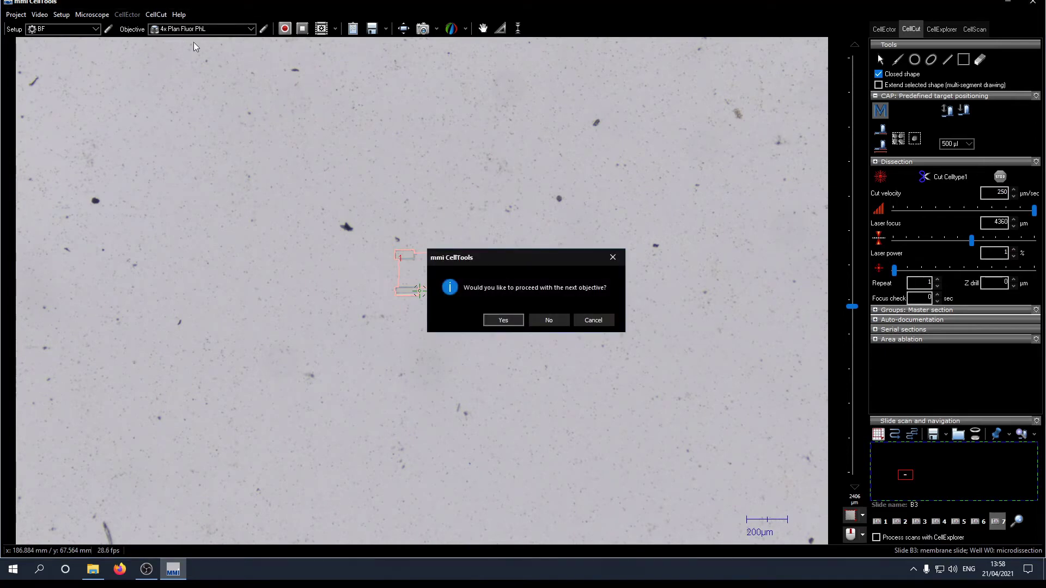
click(549, 320)
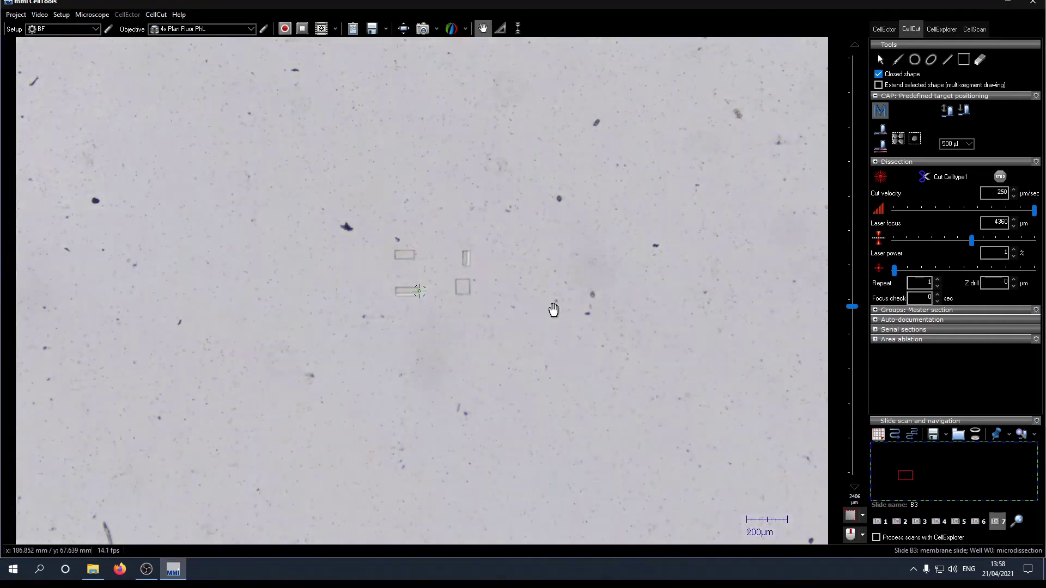
Switch to the 40x objective and draw rectangles over the top-left, top-right and bottom-right cuts
click(250, 31)
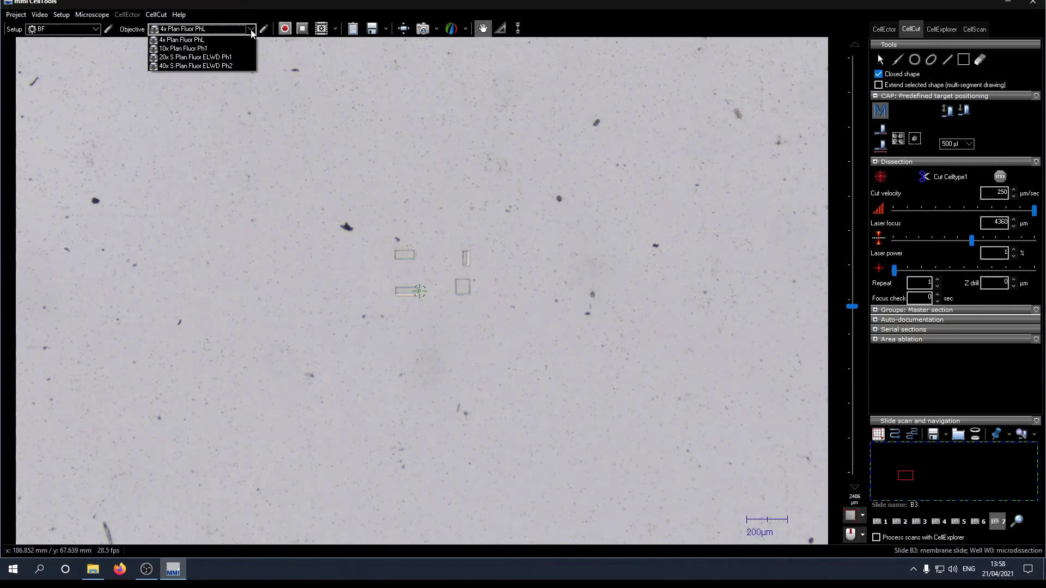
click(243, 66)
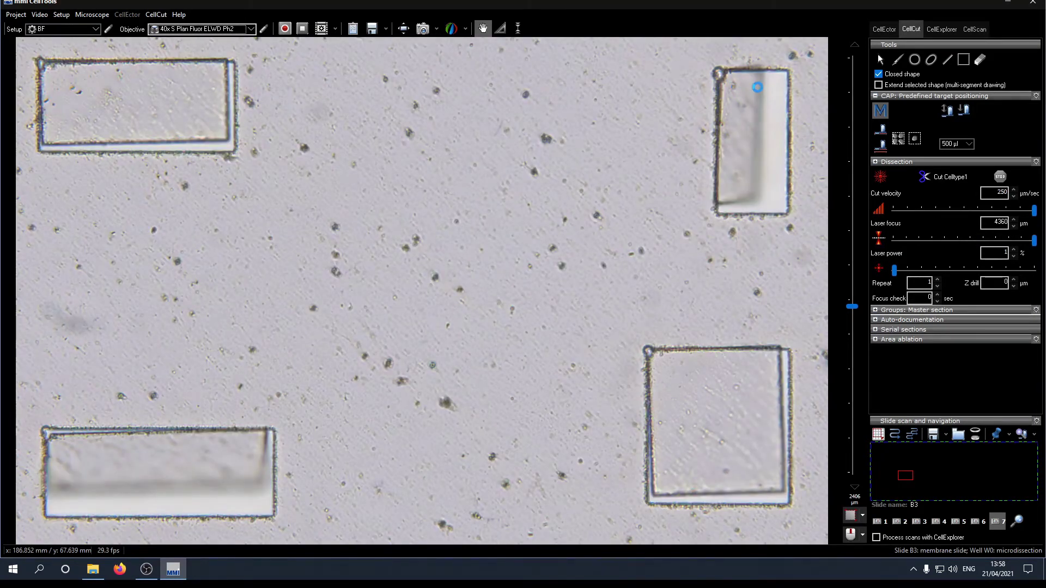
click(961, 62)
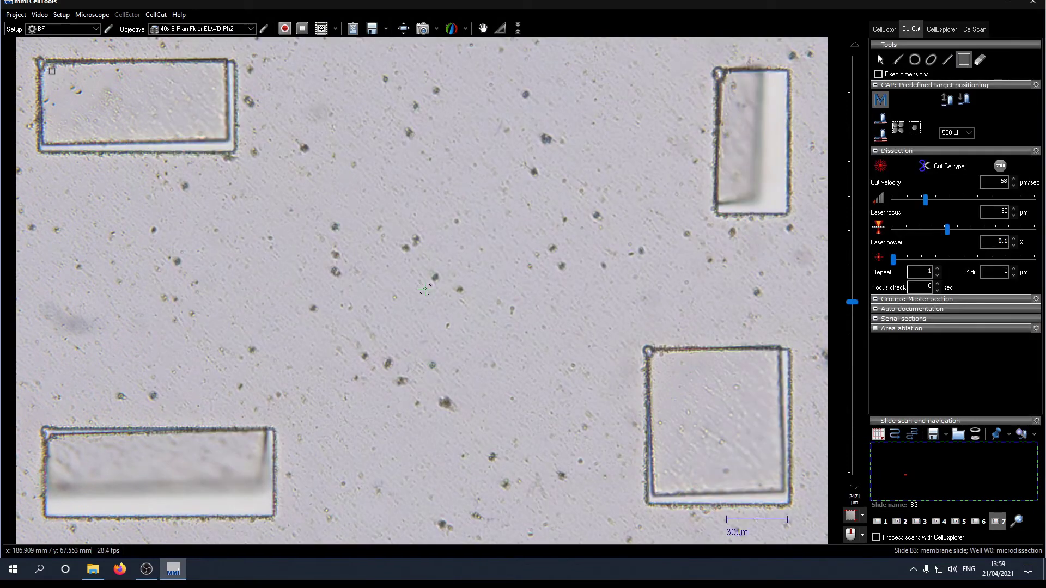
mouse_move(38, 59)
mouse_down()
mouse_move(179, 150)
mouse_move(235, 152)
mouse_up()
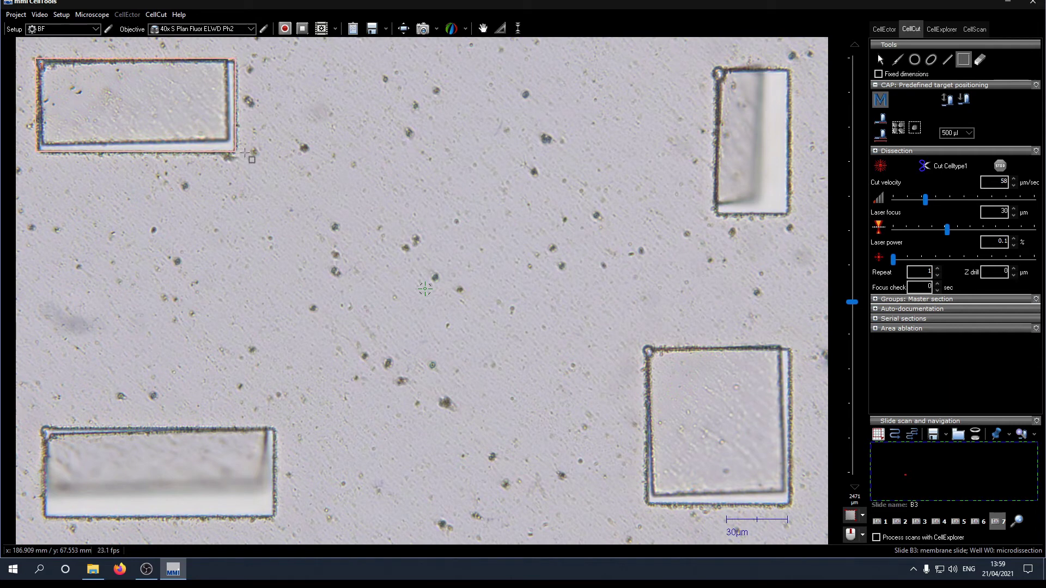
drag(716, 71, 789, 215)
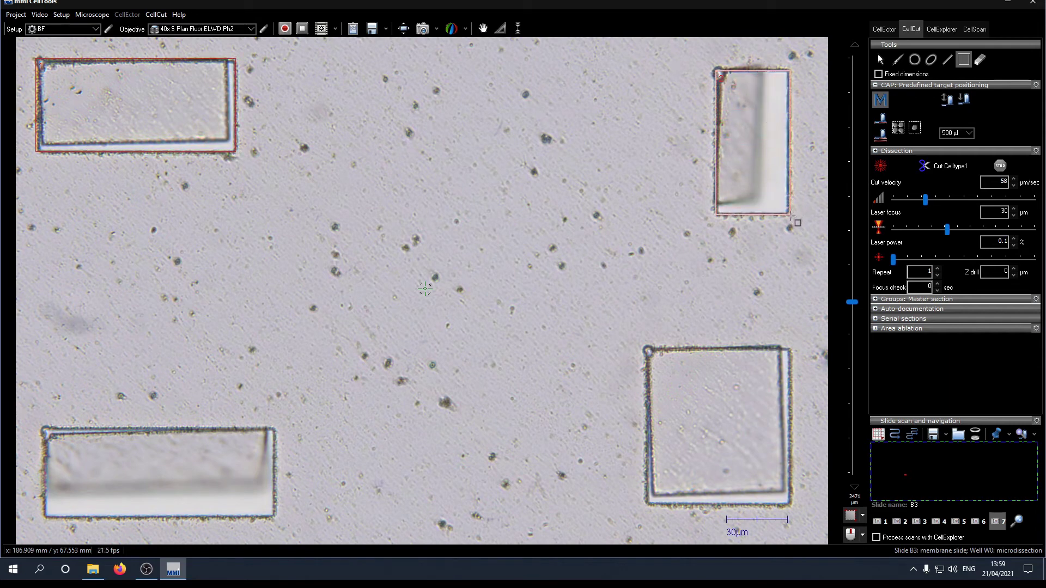
drag(650, 350, 791, 506)
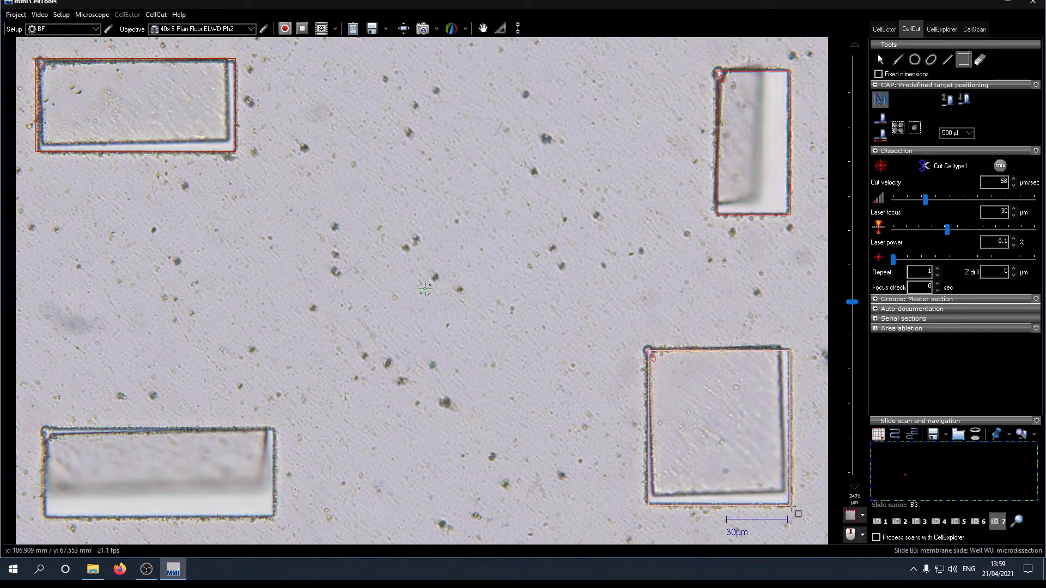
click(251, 30)
Choose 20x S Plan Fluor ELWD Ph1 from the objective list to view slide B3's cuts
click(236, 57)
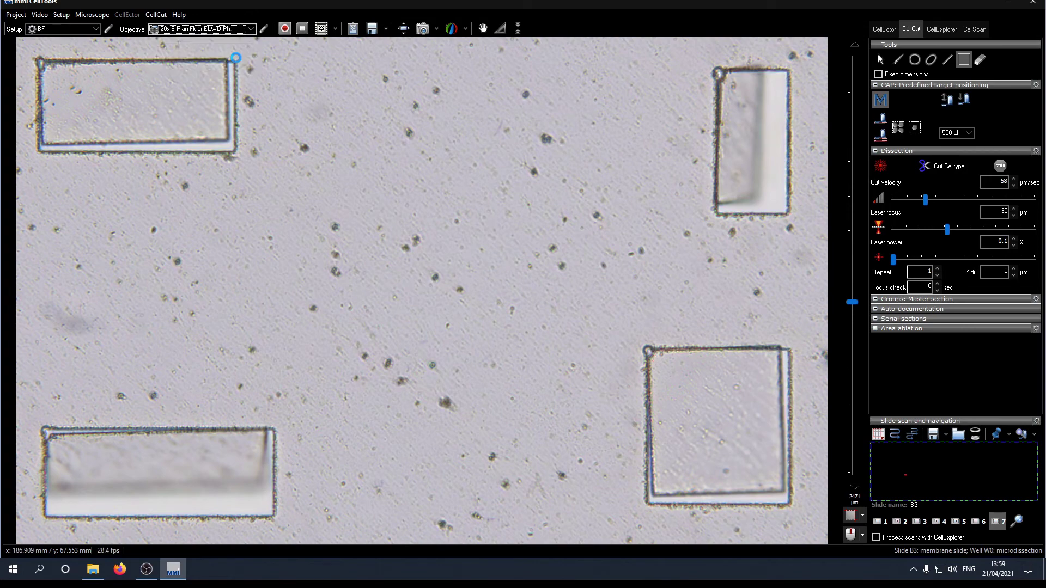